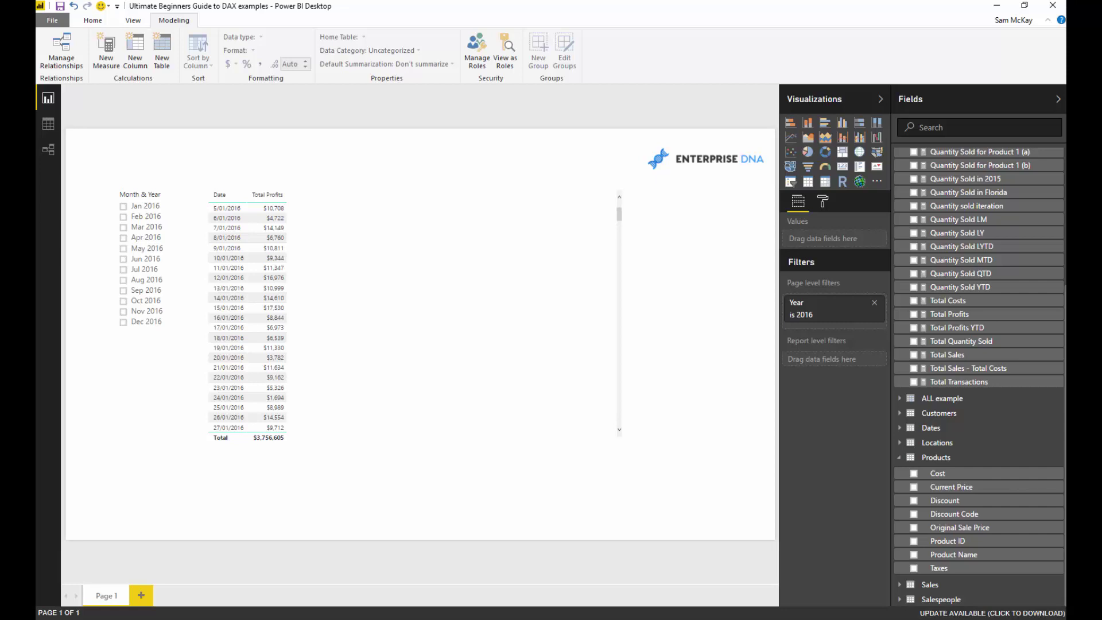
- Start a quick measure from the Total Profits measure for the daily profits table, using the Filtered value calculation
{"action": "left_click", "coordinate": [460, 231]}
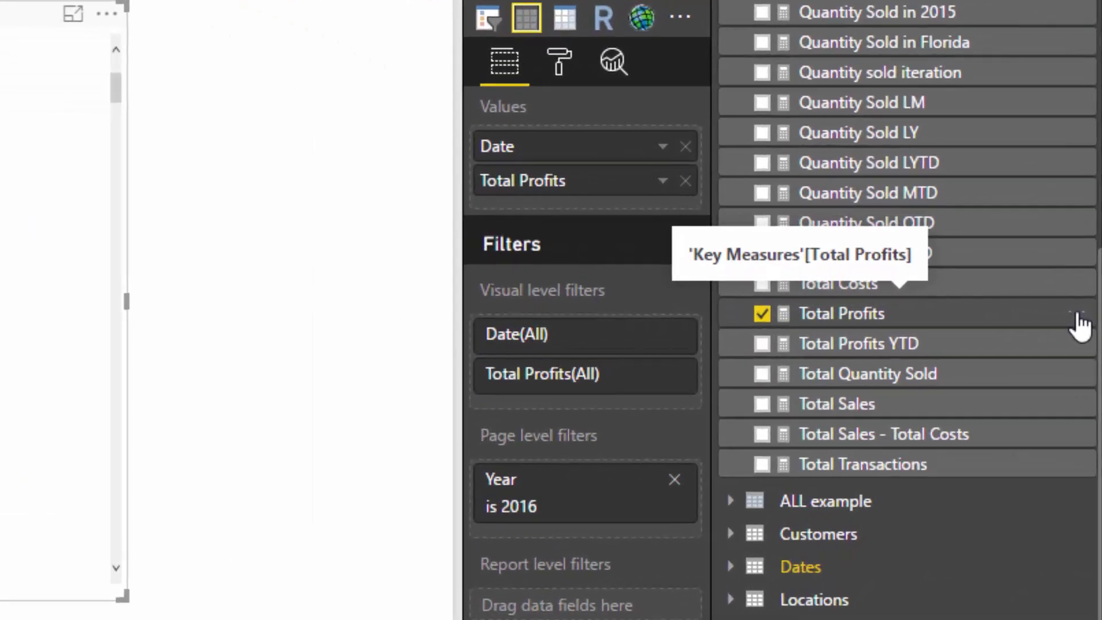
{"action": "left_click", "coordinate": [1077, 316]}
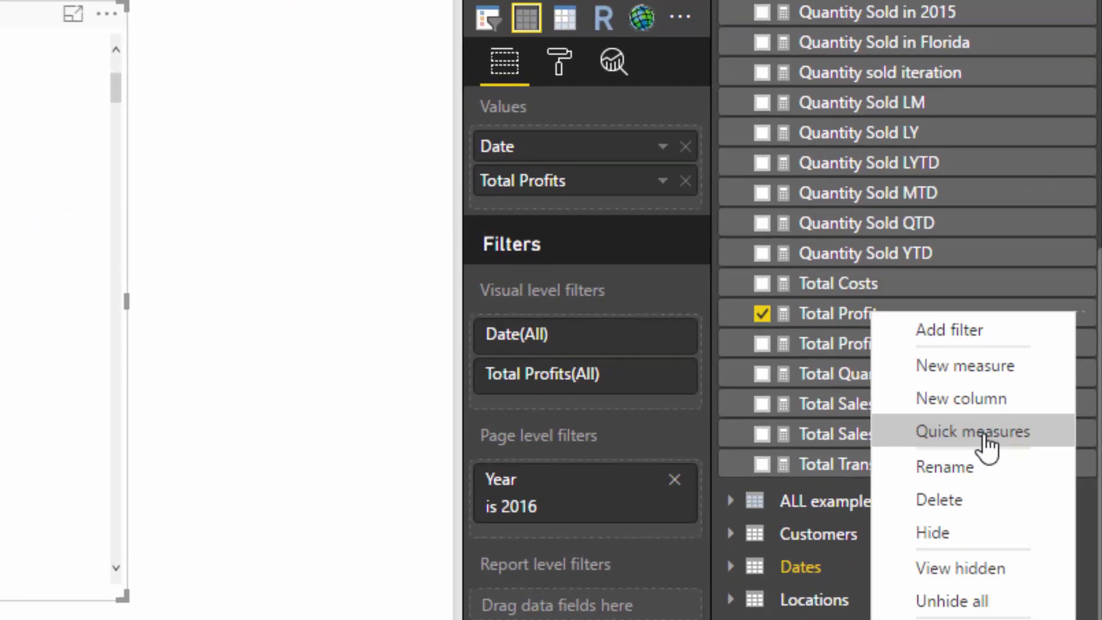
{"action": "left_click", "coordinate": [984, 436]}
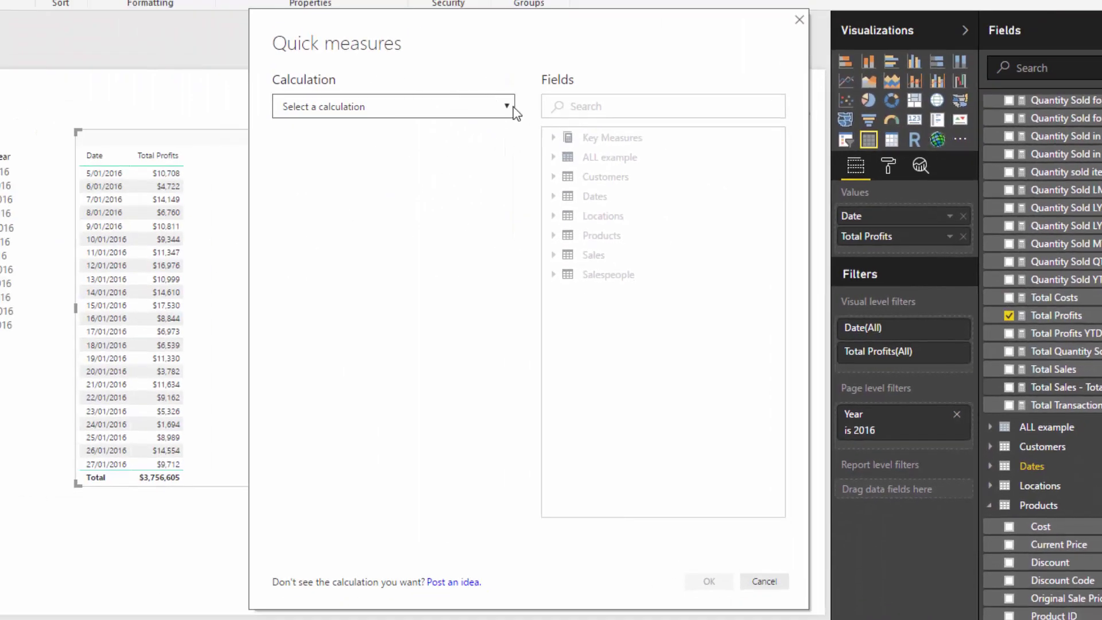
{"action": "left_click", "coordinate": [507, 109]}
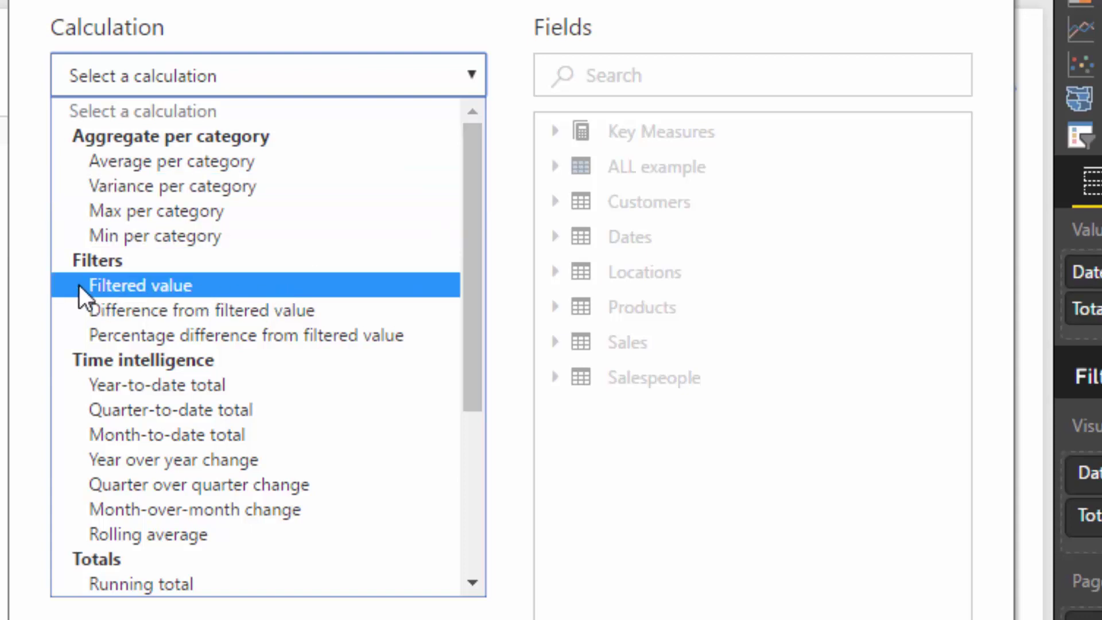
{"action": "left_click", "coordinate": [124, 287]}
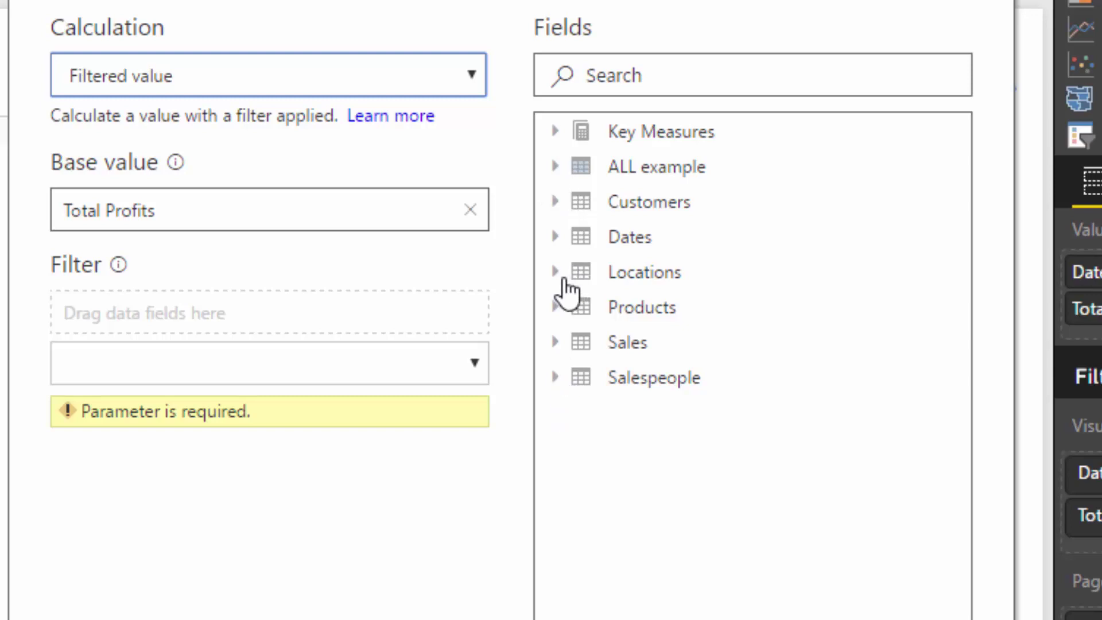
- Filter the quick measure by State Code from the Locations table with the value FL, and create the measure
{"action": "left_click", "coordinate": [555, 273]}
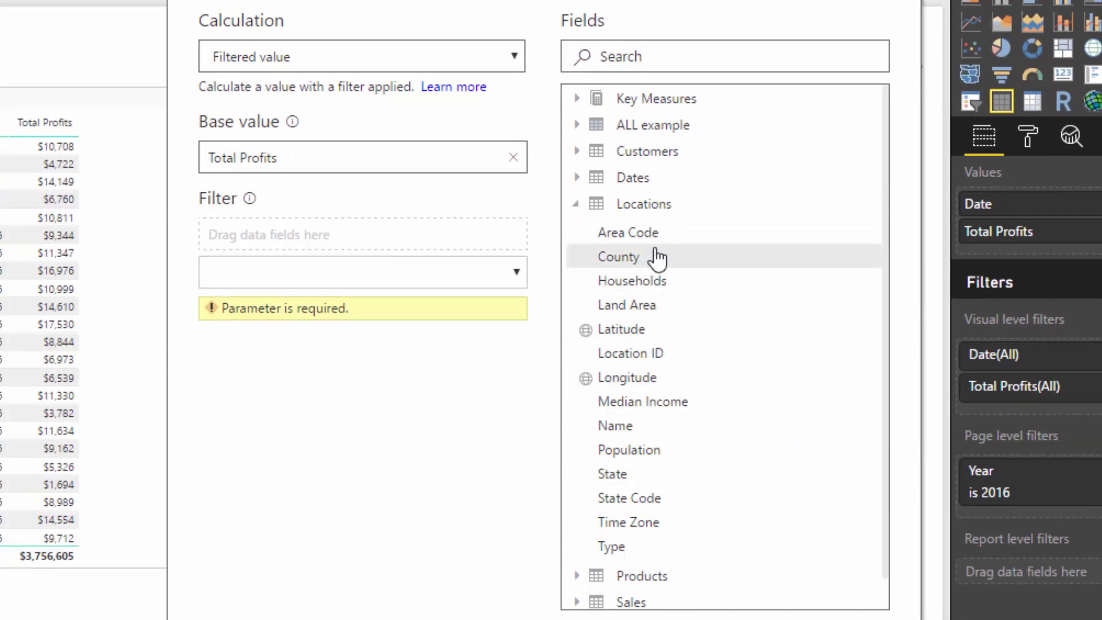
{"action": "left_click_drag", "start_coordinate": [669, 509], "coordinate": [329, 209]}
{"action": "left_click_drag", "start_coordinate": [620, 500], "coordinate": [290, 240]}
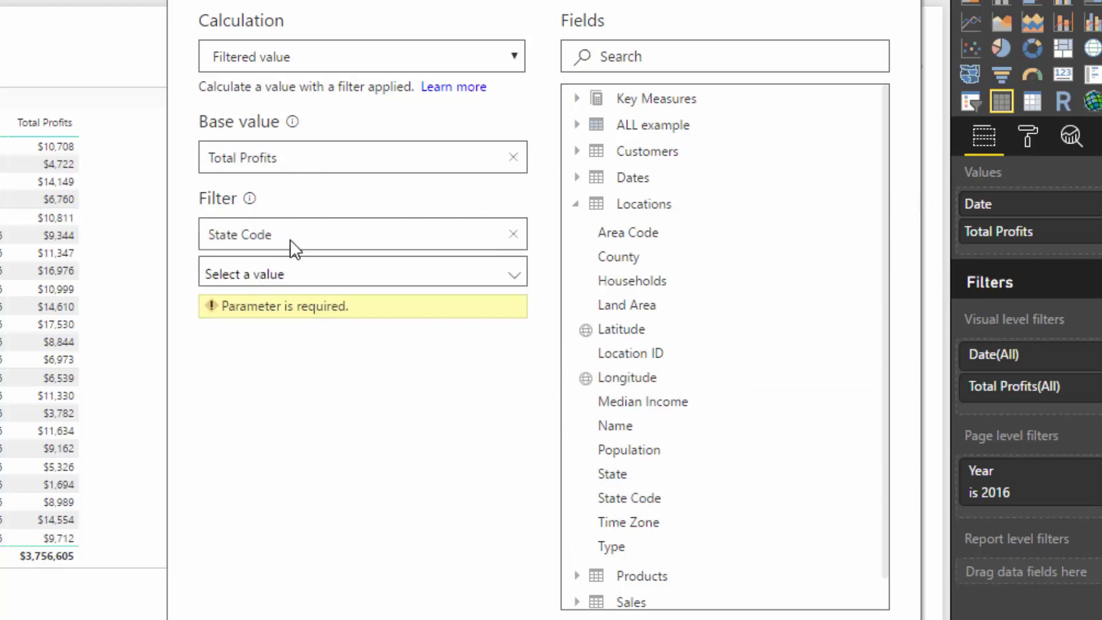
{"action": "left_click", "coordinate": [354, 274]}
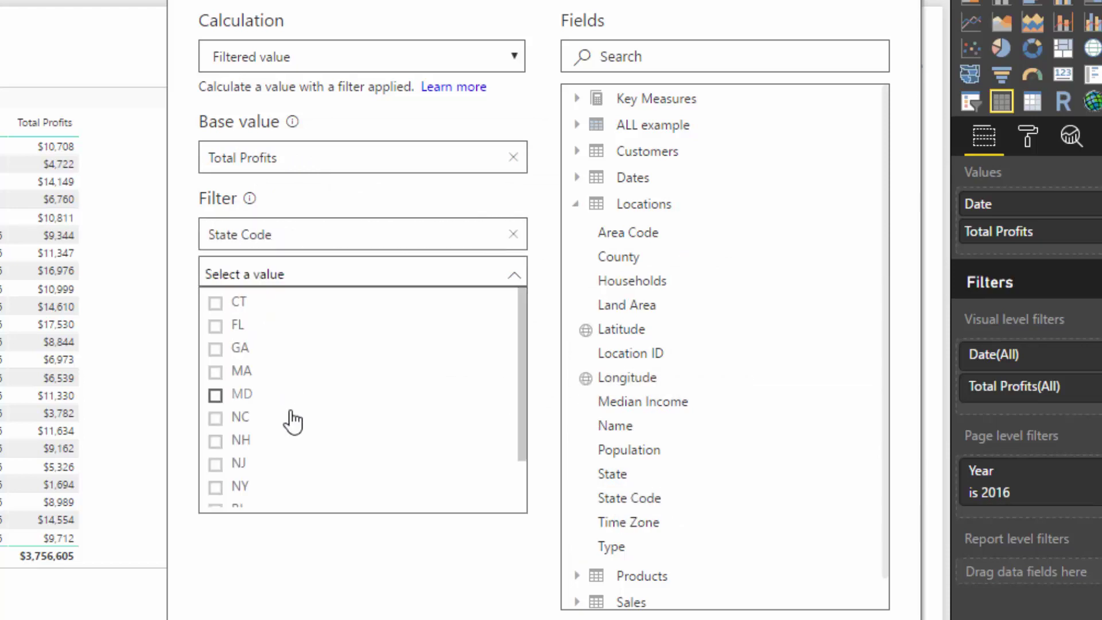
{"action": "scroll", "coordinate": [314, 420], "scroll_direction": "down", "scroll_amount": 1}
{"action": "scroll", "coordinate": [330, 399], "scroll_direction": "down", "scroll_amount": 1}
{"action": "scroll", "coordinate": [324, 391], "scroll_direction": "up", "scroll_amount": 3}
{"action": "left_click", "coordinate": [216, 326]}
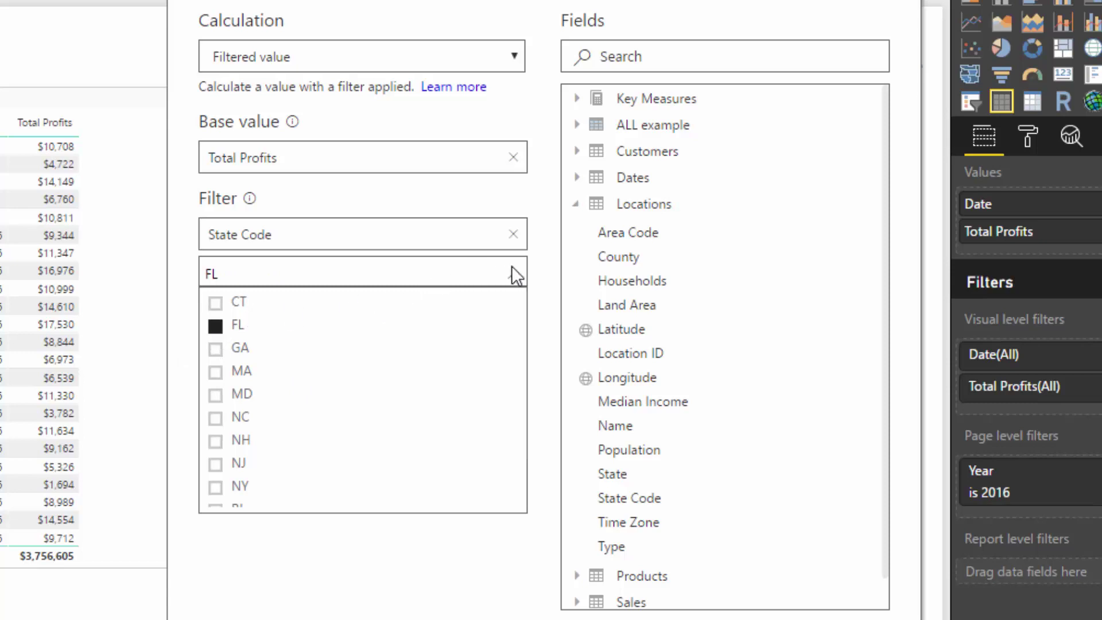
{"action": "left_click", "coordinate": [724, 583]}
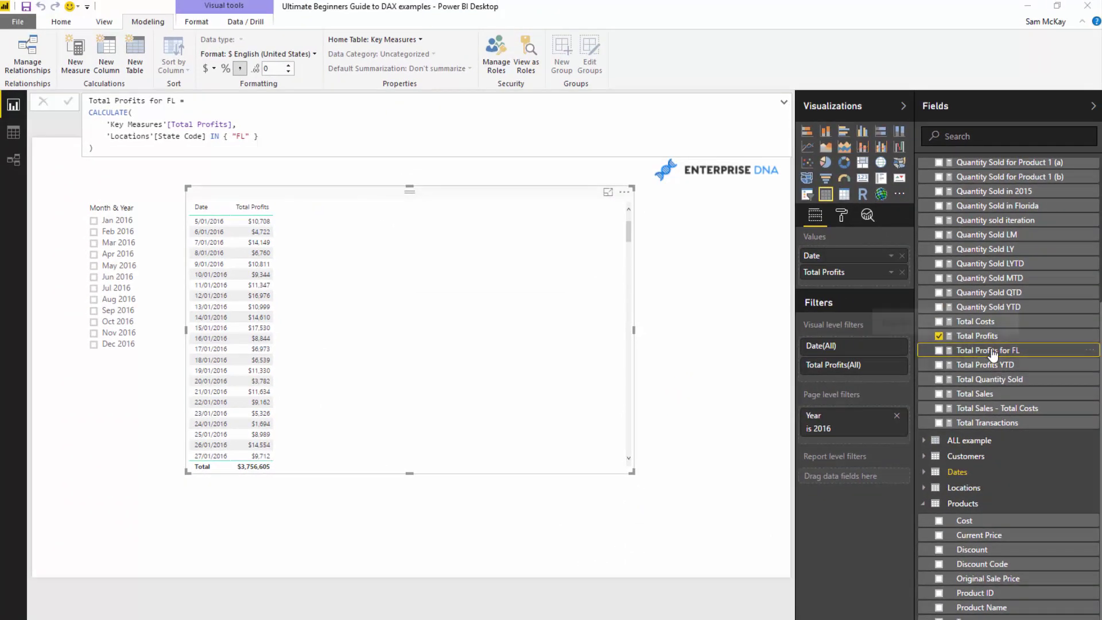
- Review the formula of the Total Profits for FL measure and add the measure to the daily profits table
{"action": "left_click_drag", "start_coordinate": [175, 101], "coordinate": [115, 124]}
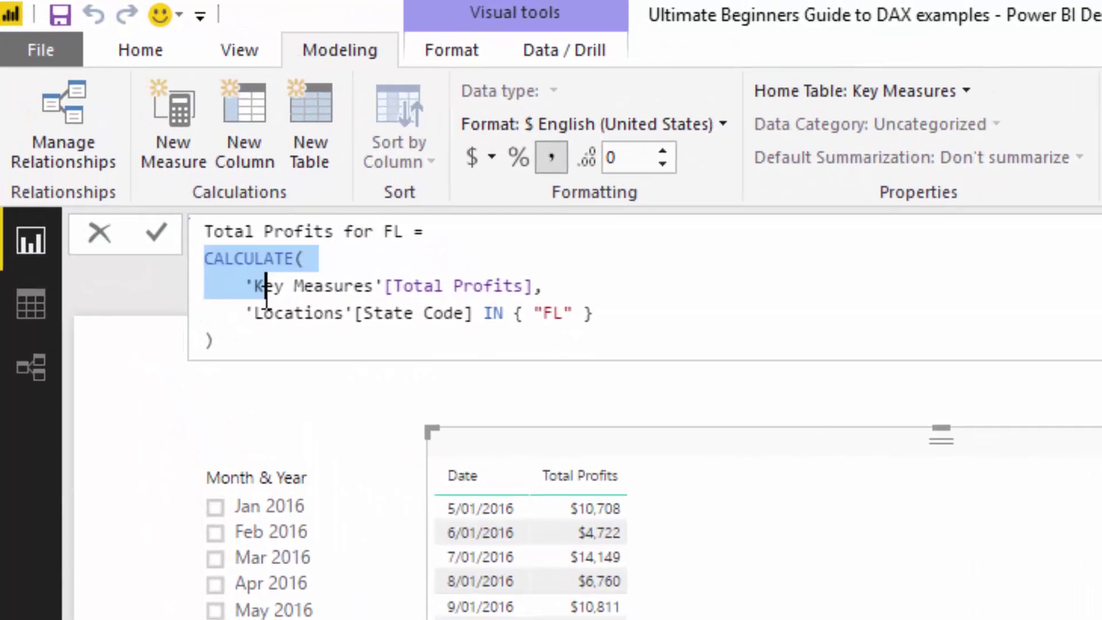
{"action": "left_click_drag", "start_coordinate": [266, 293], "coordinate": [283, 339]}
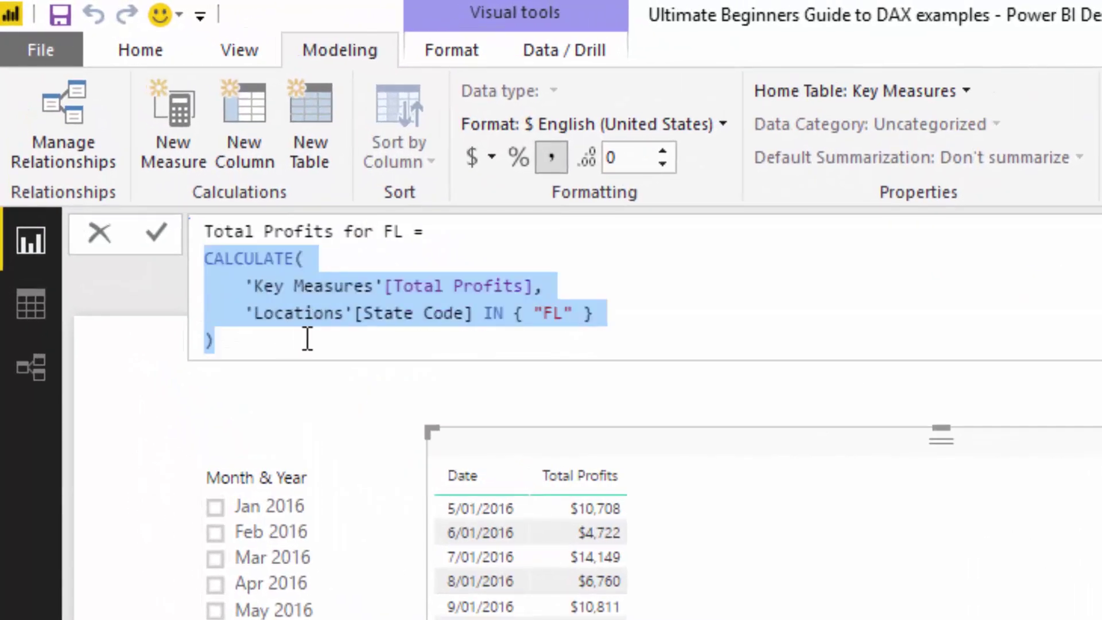
{"action": "left_click", "coordinate": [307, 339]}
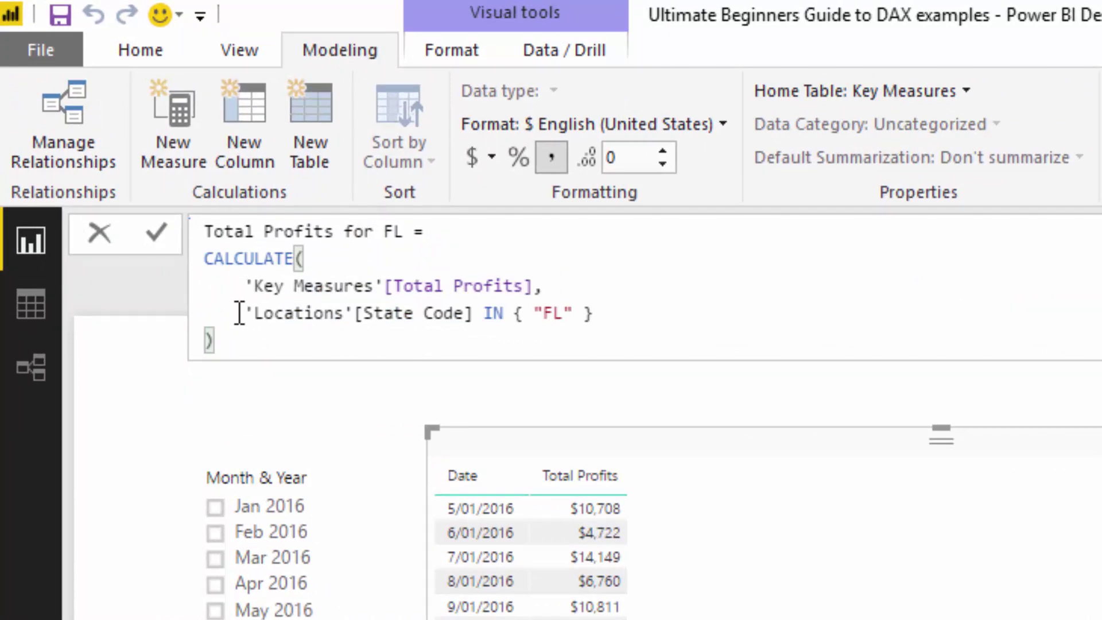
{"action": "left_click_drag", "start_coordinate": [239, 313], "coordinate": [661, 308]}
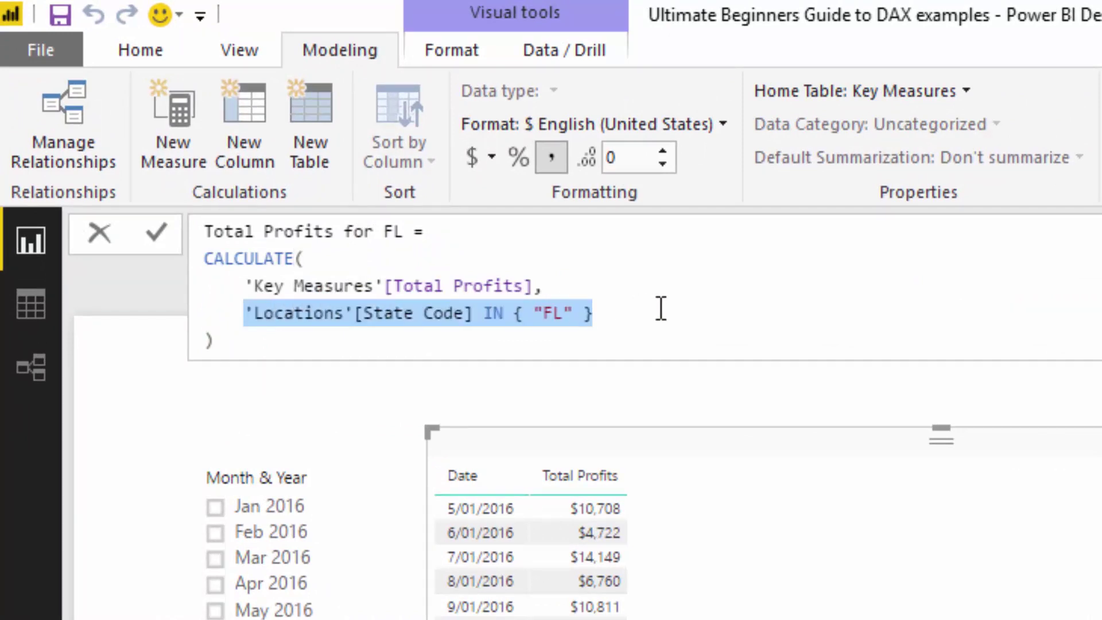
{"action": "left_click", "coordinate": [497, 343]}
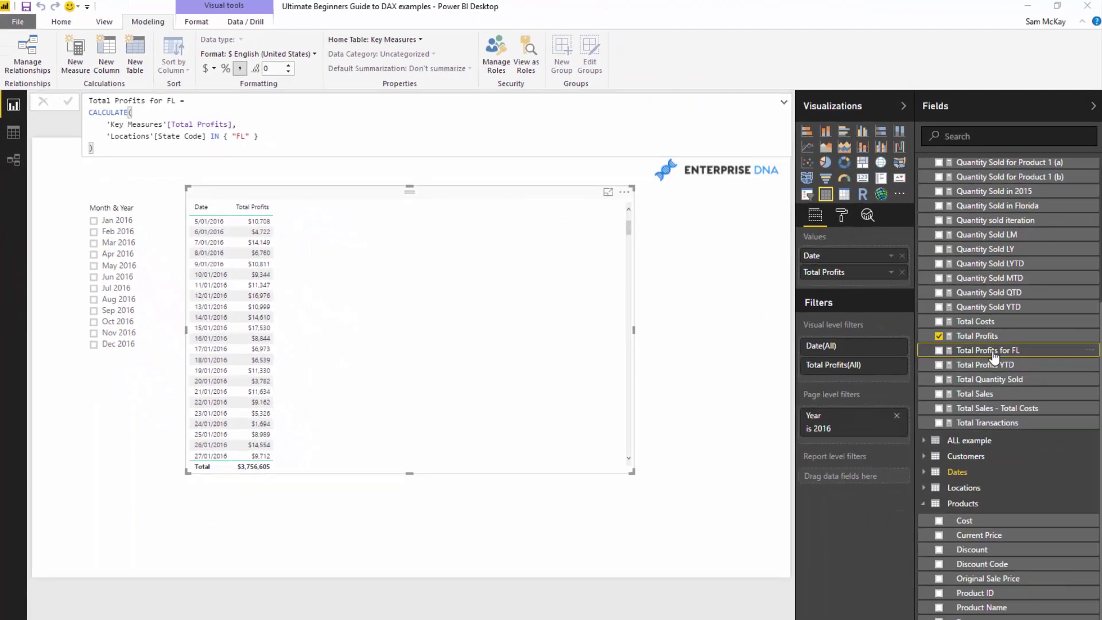
{"action": "left_click_drag", "start_coordinate": [995, 356], "coordinate": [322, 314]}
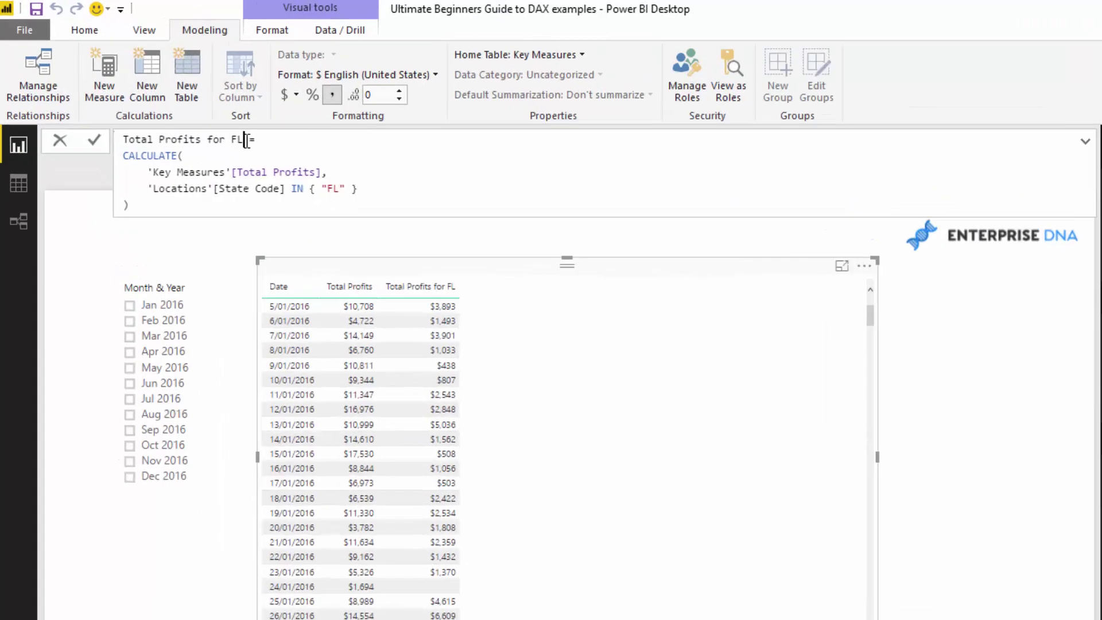
- Rename the Florida measure as Total Profits for Florida in its formula and look through the table's rows
{"action": "left_click", "coordinate": [177, 102]}
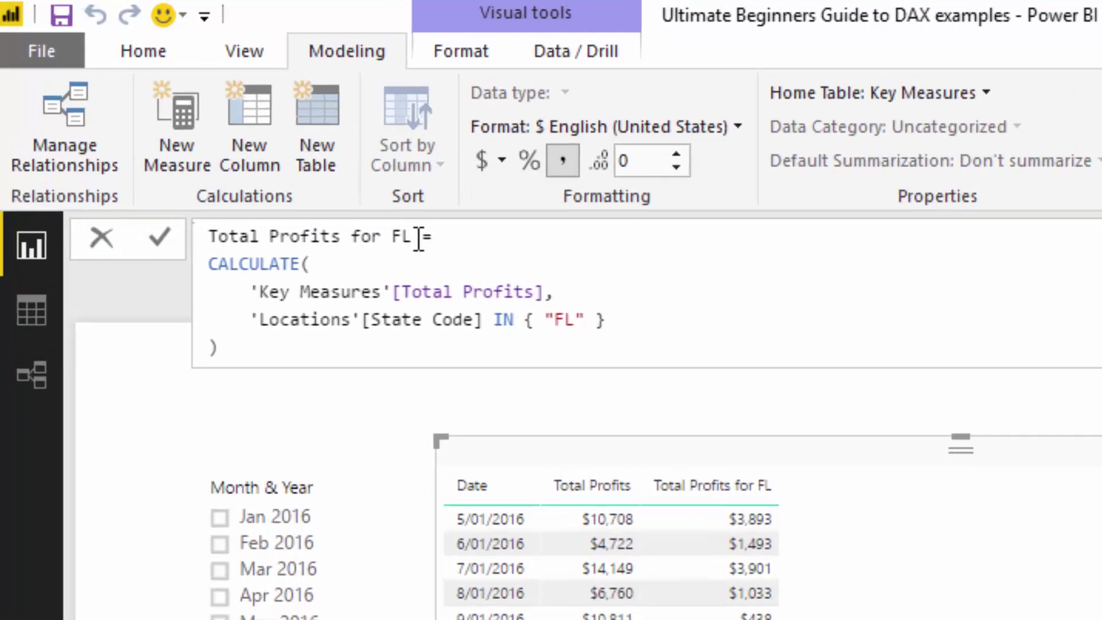
{"action": "type", "text": "lorid"}
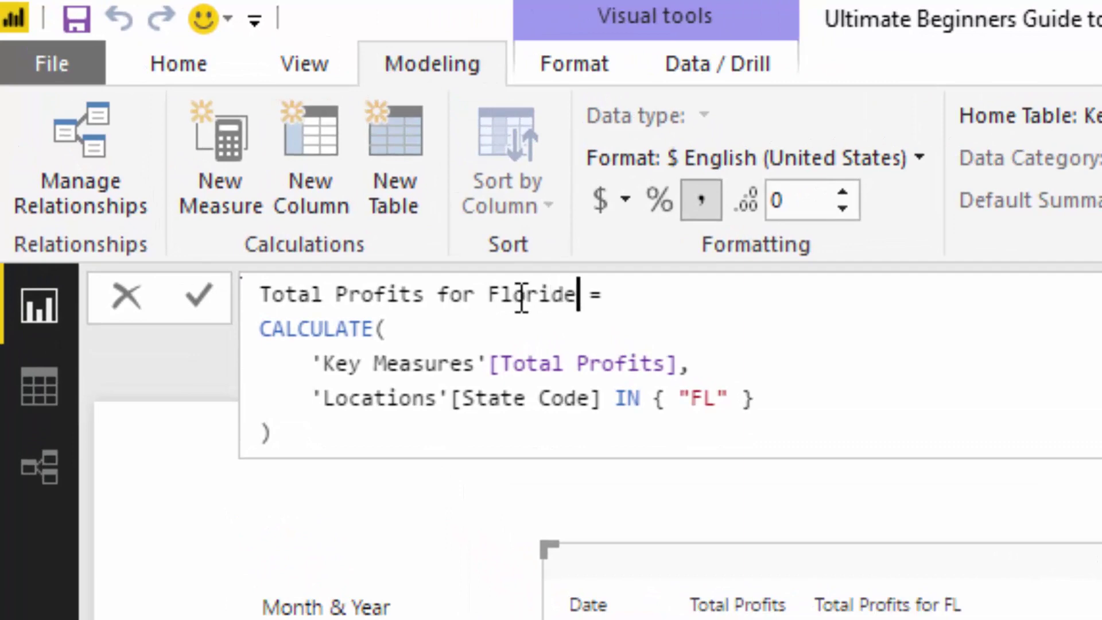
{"action": "type", "text": "a"}
{"action": "key", "text": "Return"}
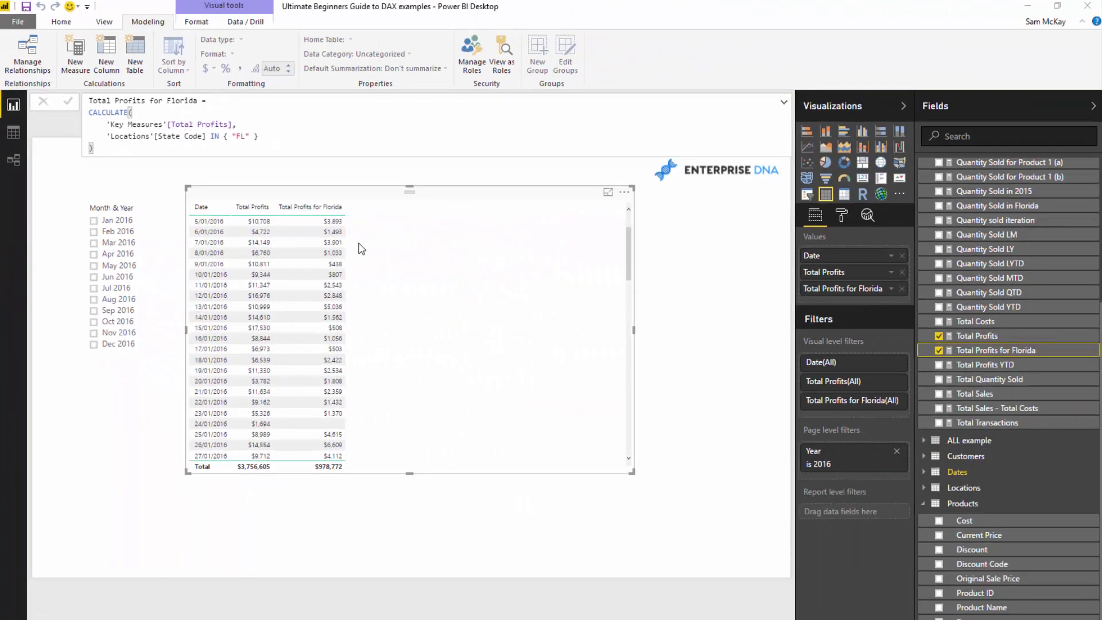
{"action": "scroll", "coordinate": [423, 283], "scroll_direction": "down", "scroll_amount": 2}
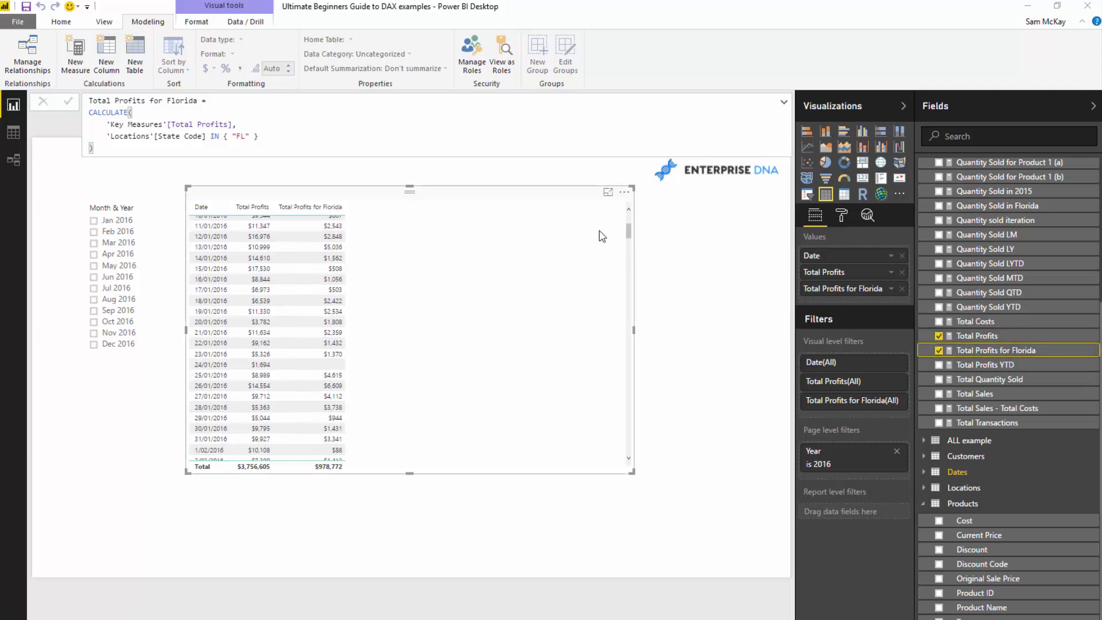
{"action": "scroll", "coordinate": [404, 249], "scroll_direction": "up", "scroll_amount": 3}
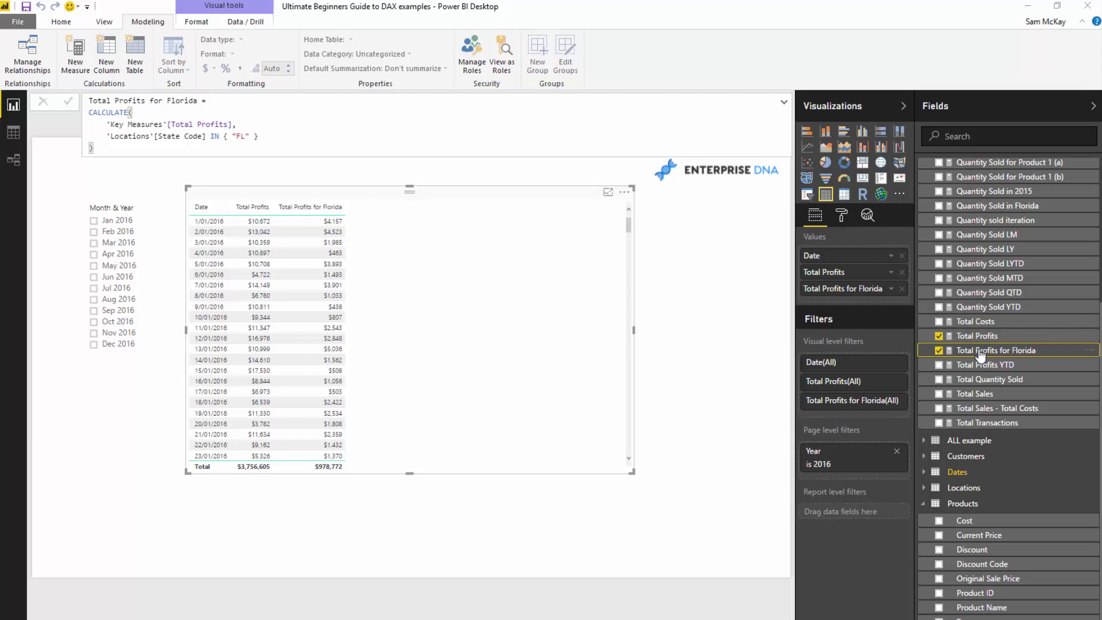
- Start another quick measure from Total Profits, using the Running total calculation
{"action": "left_click", "coordinate": [1091, 336]}
{"action": "left_click", "coordinate": [1061, 391]}
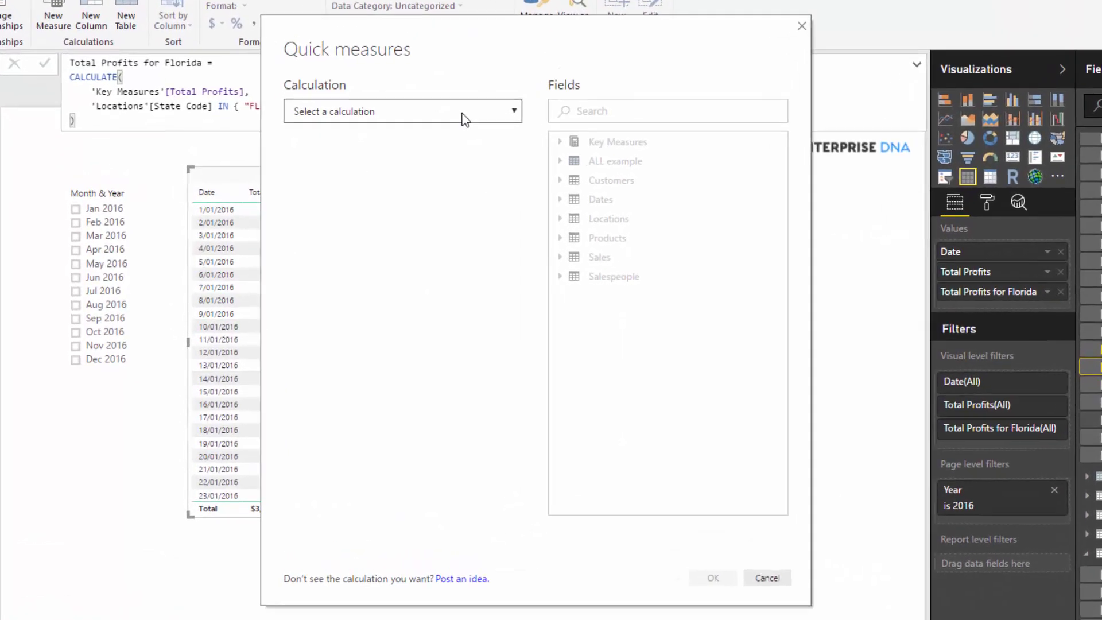
{"action": "left_click", "coordinate": [483, 170]}
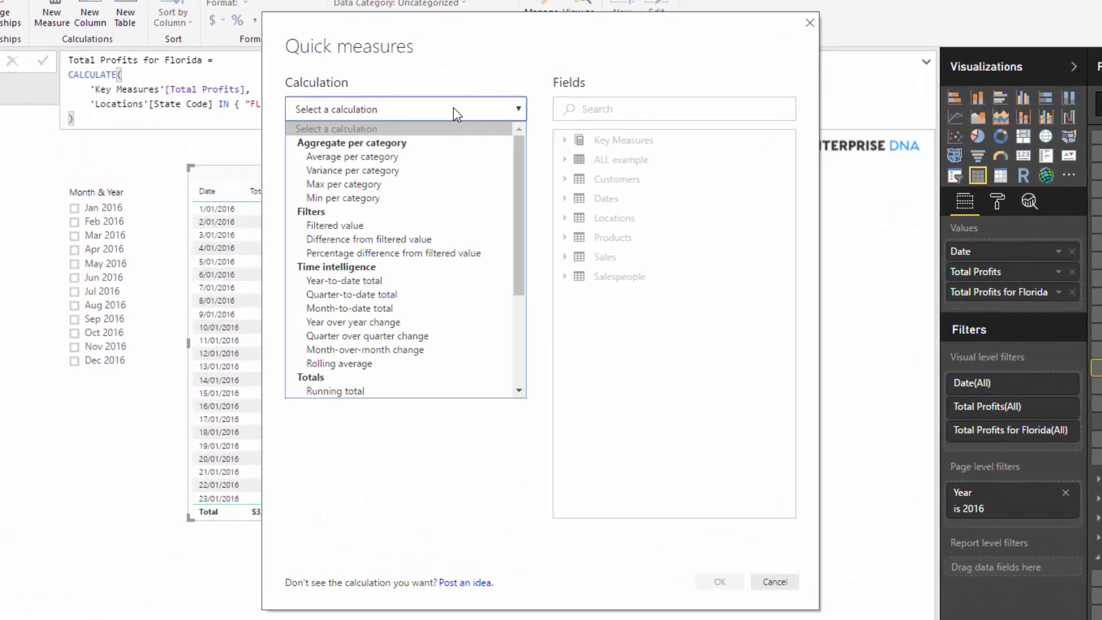
{"action": "scroll", "coordinate": [426, 159], "scroll_direction": "down", "scroll_amount": 4}
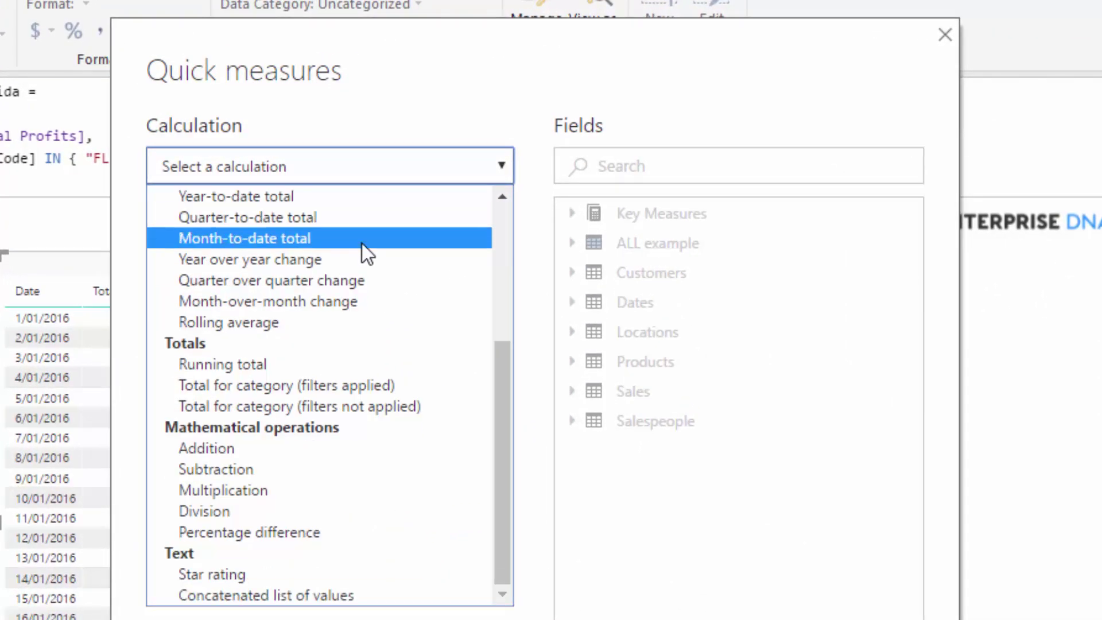
{"action": "left_click", "coordinate": [343, 363]}
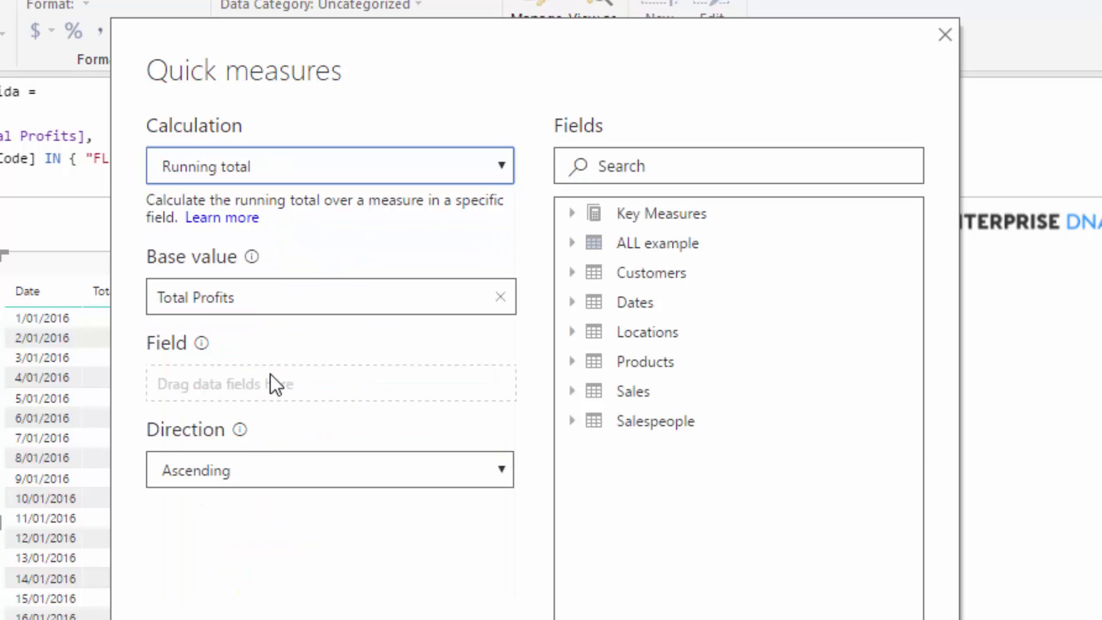
- Set Date from the Dates table as the running total's field and create the measure
{"action": "left_click", "coordinate": [571, 302]}
{"action": "left_click_drag", "start_coordinate": [630, 339], "coordinate": [283, 385]}
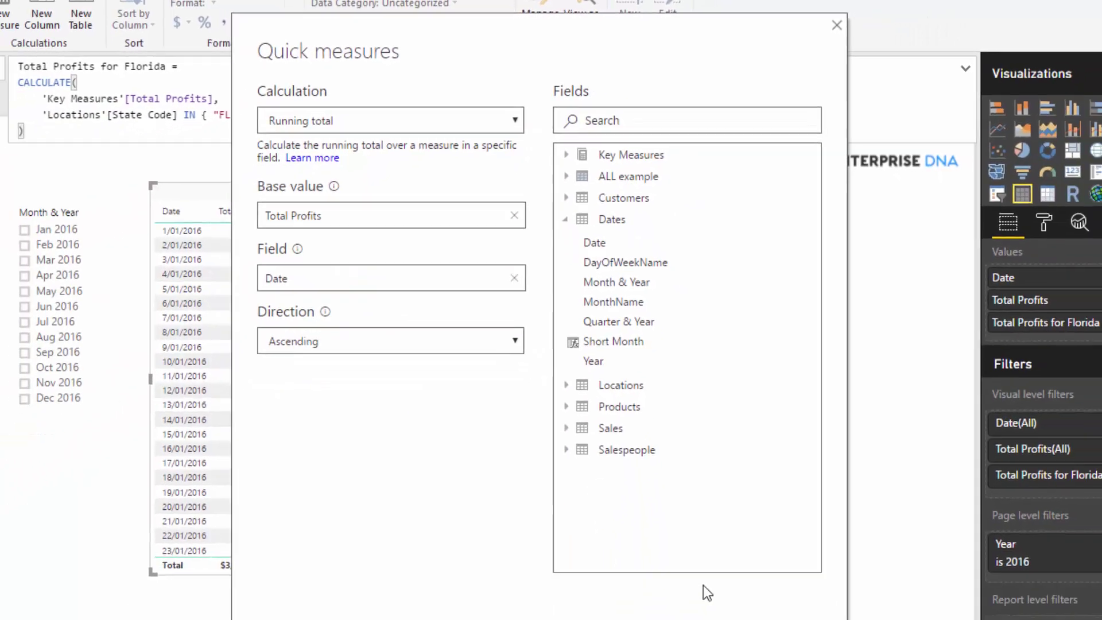
{"action": "left_click", "coordinate": [719, 581]}
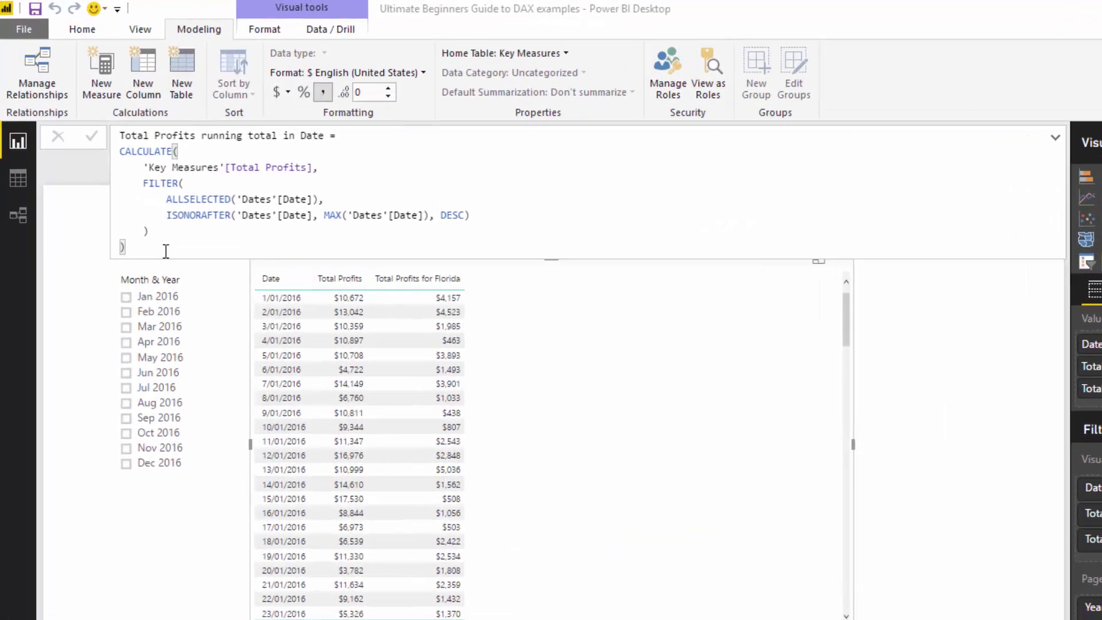
- Examine the running total measure's formula, including its CALCULATE, ALLSELECTED and ISONORAFTER functions
{"action": "left_click_drag", "start_coordinate": [117, 175], "coordinate": [64, 86]}
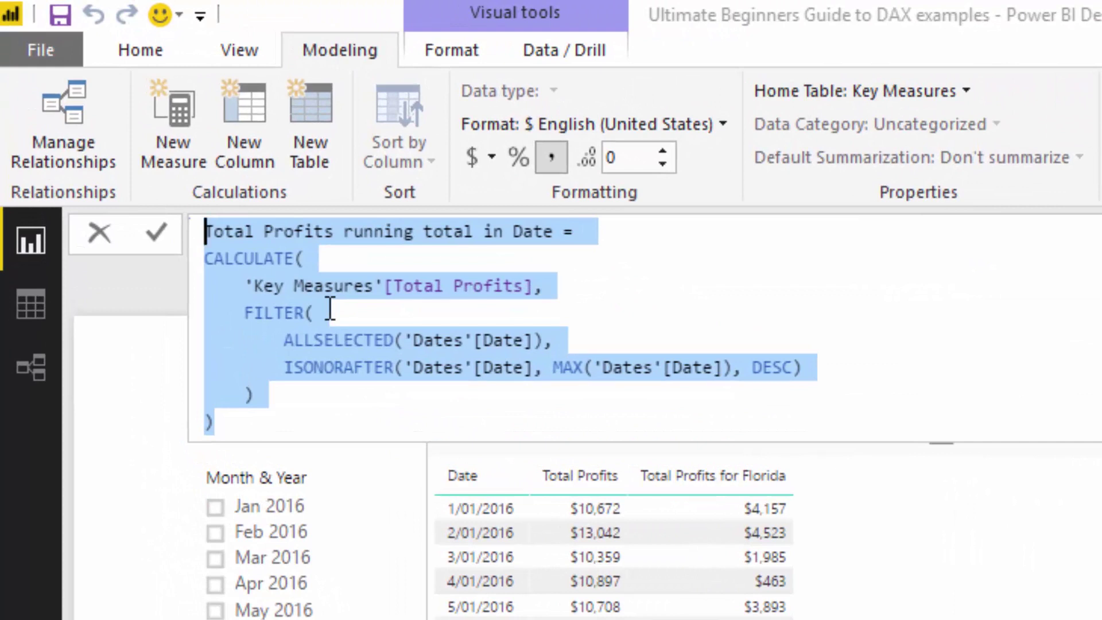
{"action": "left_click", "coordinate": [302, 415]}
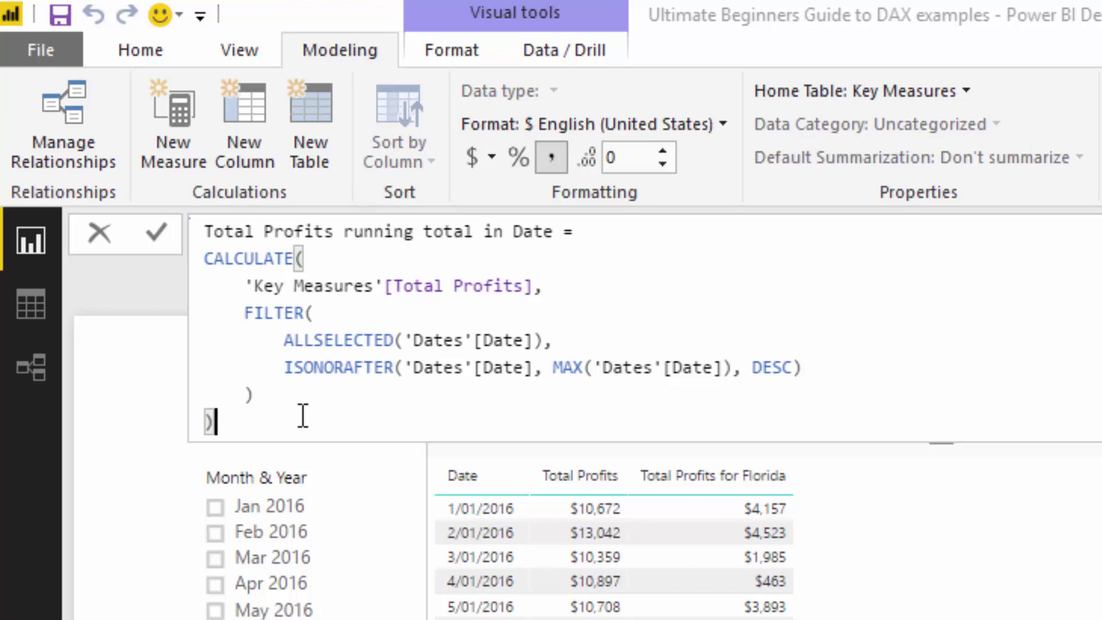
{"action": "left_click_drag", "start_coordinate": [287, 423], "coordinate": [208, 188]}
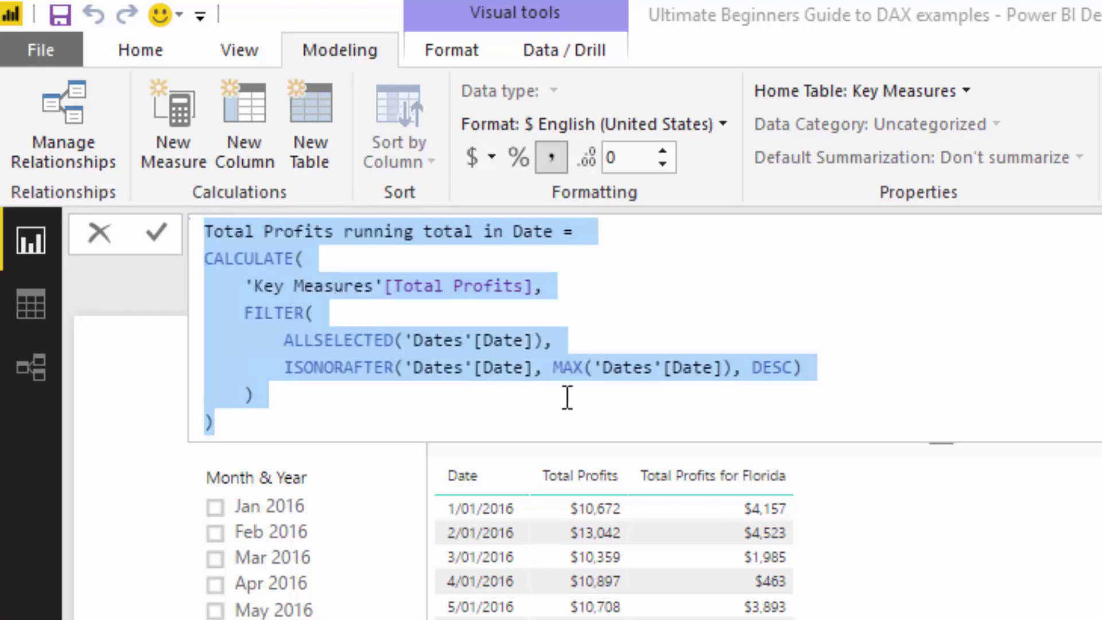
{"action": "left_click", "coordinate": [332, 434]}
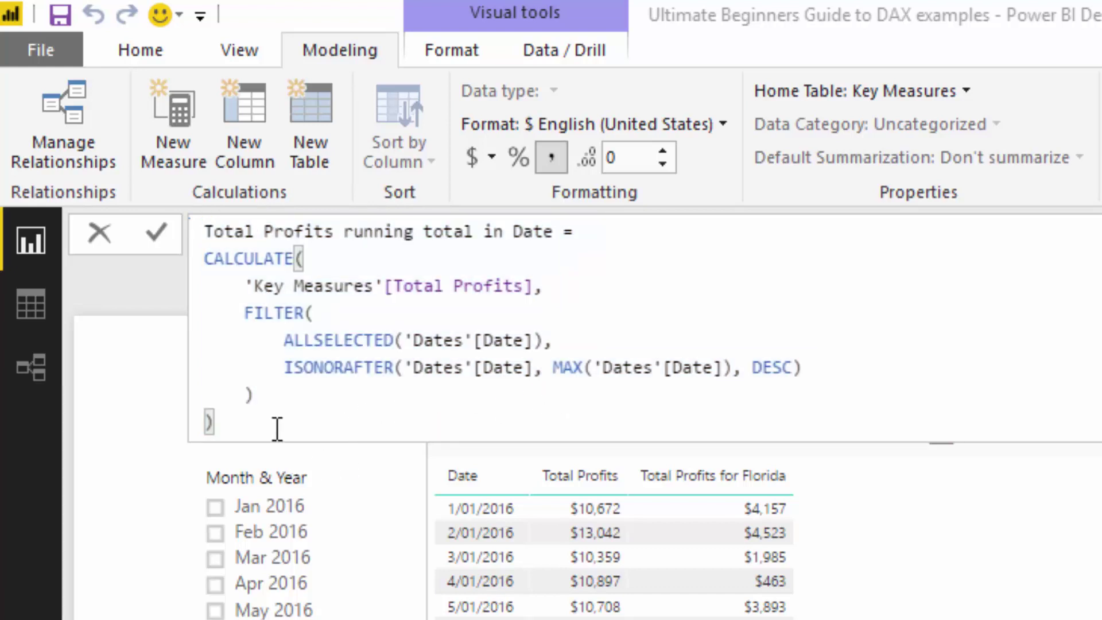
{"action": "left_click_drag", "start_coordinate": [213, 423], "coordinate": [208, 227]}
{"action": "left_click", "coordinate": [325, 408]}
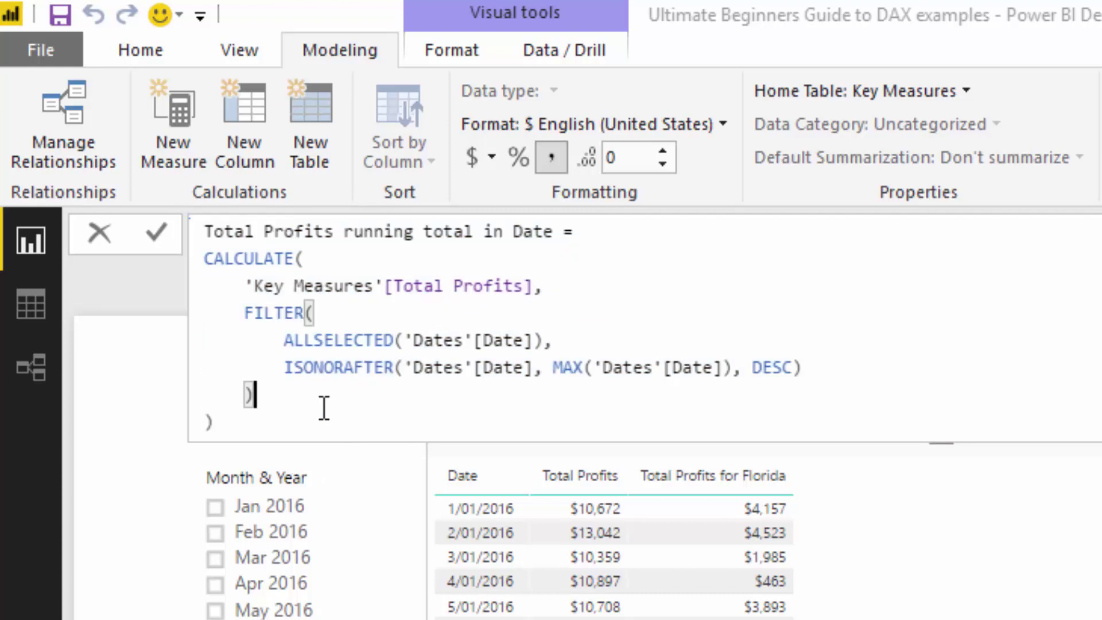
{"action": "left_click", "coordinate": [326, 421]}
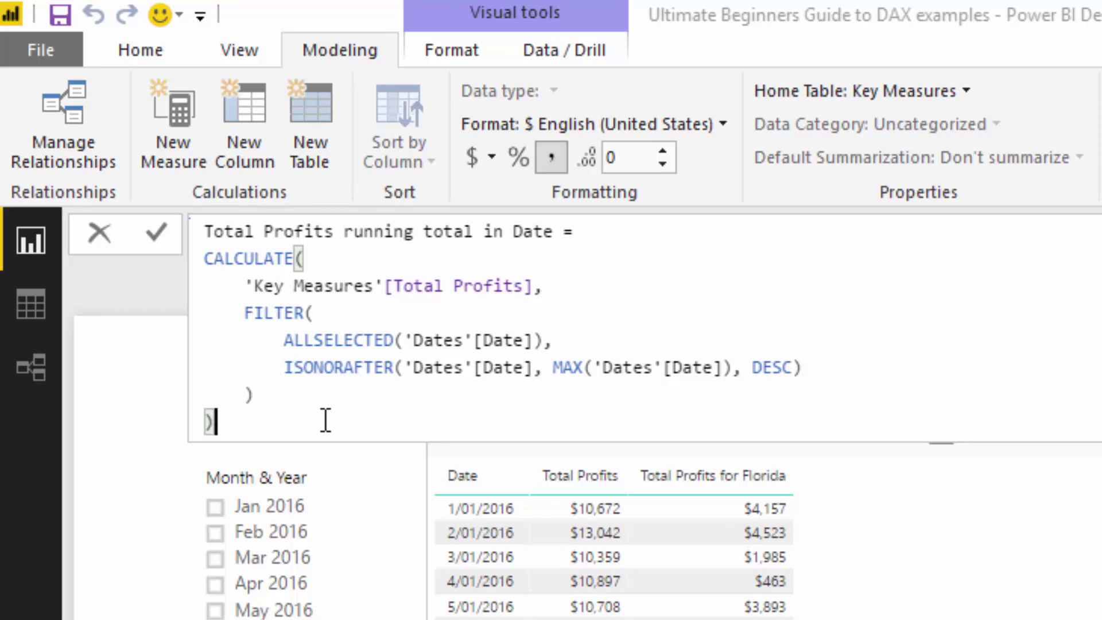
{"action": "left_click", "coordinate": [285, 340]}
{"action": "left_click_drag", "start_coordinate": [284, 340], "coordinate": [395, 340]}
{"action": "left_click_drag", "start_coordinate": [283, 367], "coordinate": [457, 367]}
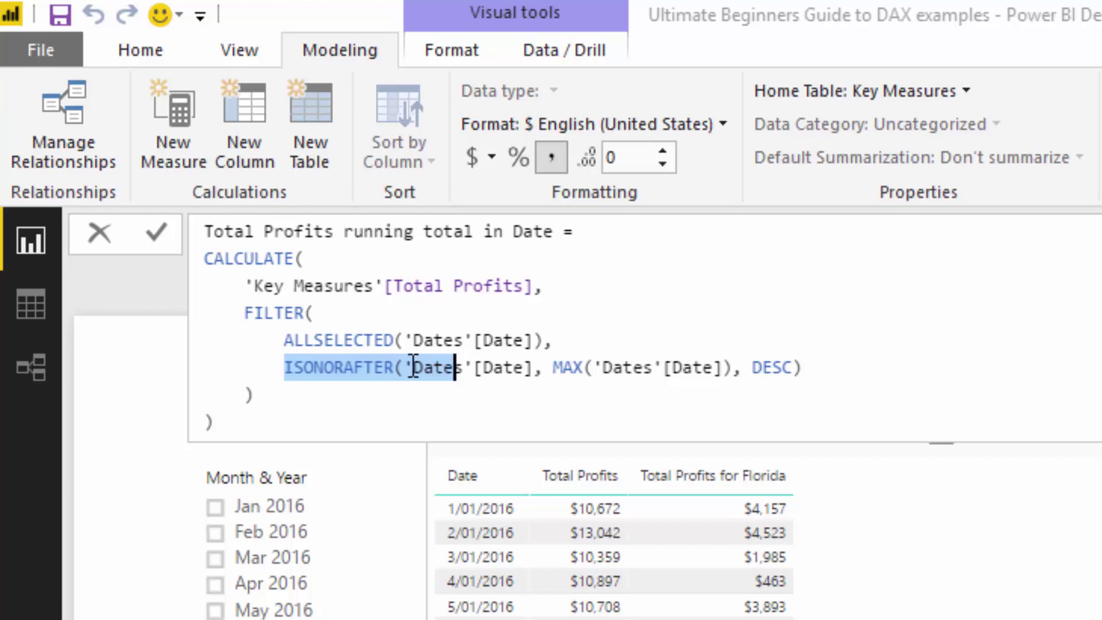
{"action": "left_click_drag", "start_coordinate": [294, 257], "coordinate": [140, 253]}
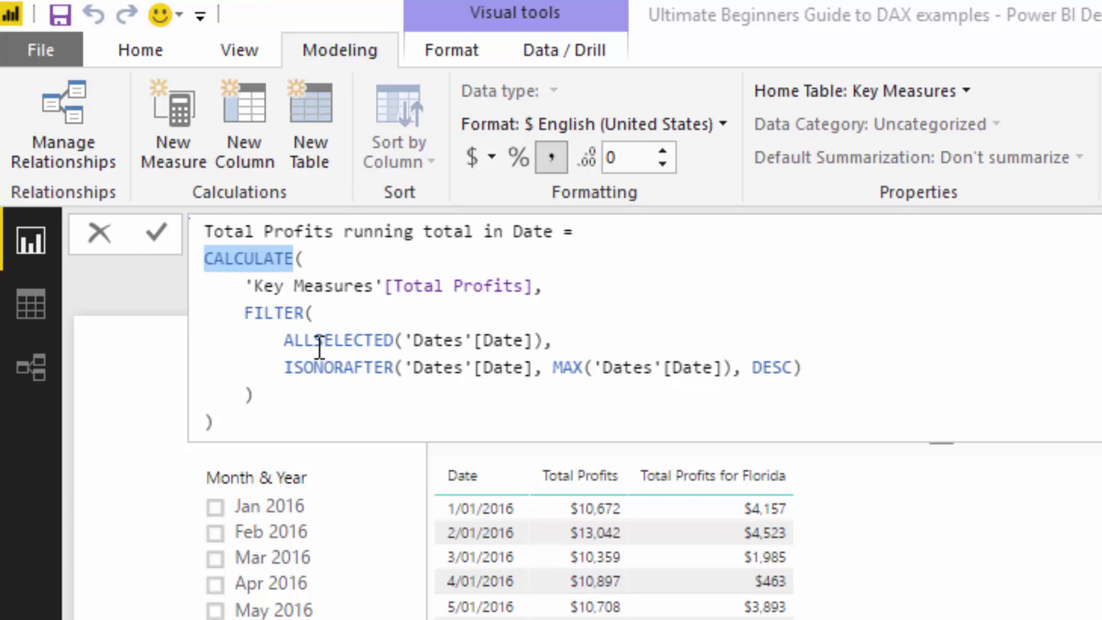
- Study the FILTER, ALLSELECTED and ISONORAFTER parts of the running total formula, along with the formula as a whole
{"action": "left_click_drag", "start_coordinate": [244, 313], "coordinate": [447, 338]}
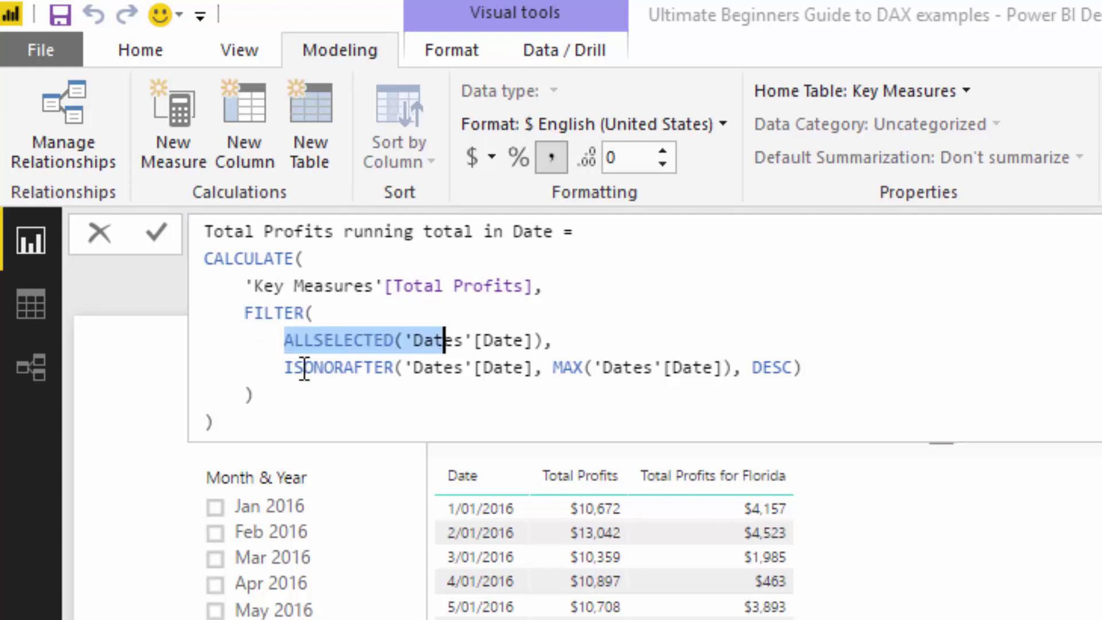
{"action": "left_click_drag", "start_coordinate": [285, 367], "coordinate": [390, 358]}
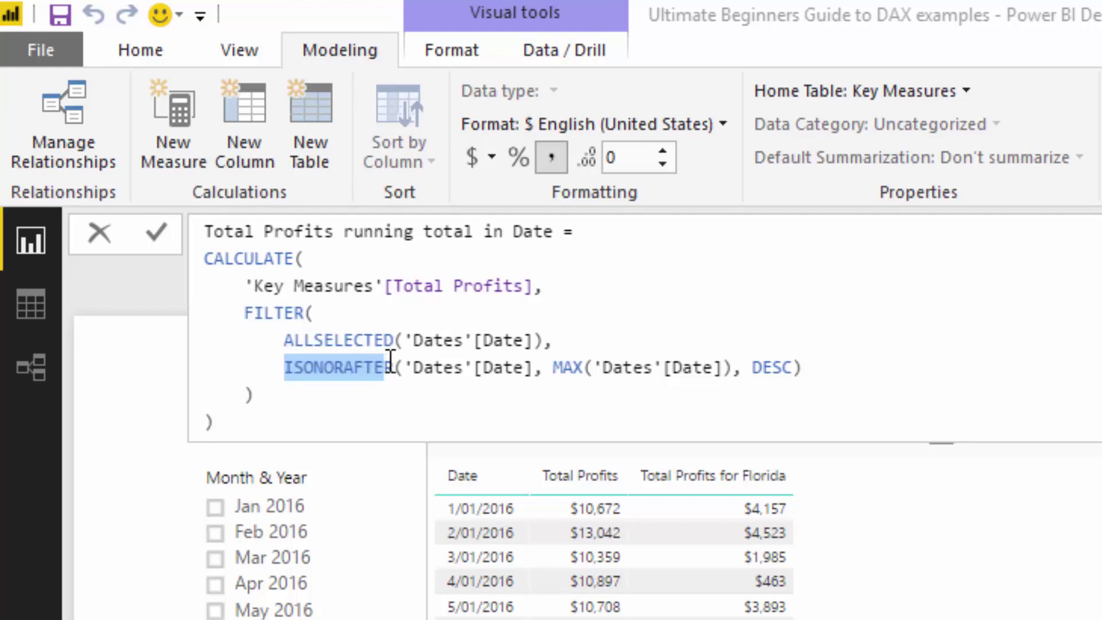
{"action": "left_click_drag", "start_coordinate": [390, 359], "coordinate": [394, 367]}
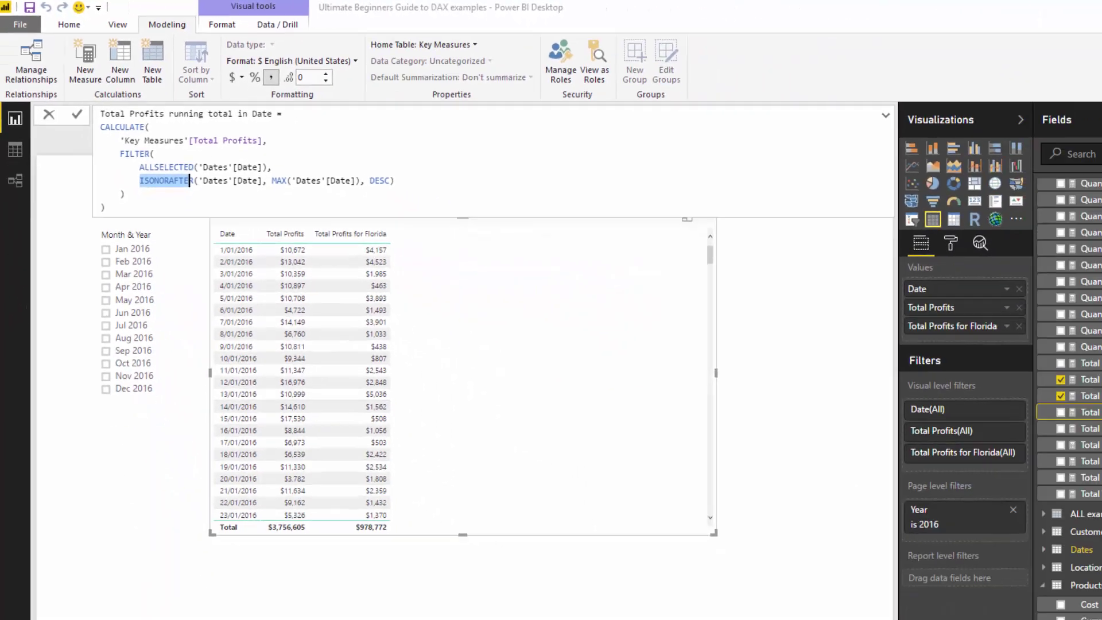
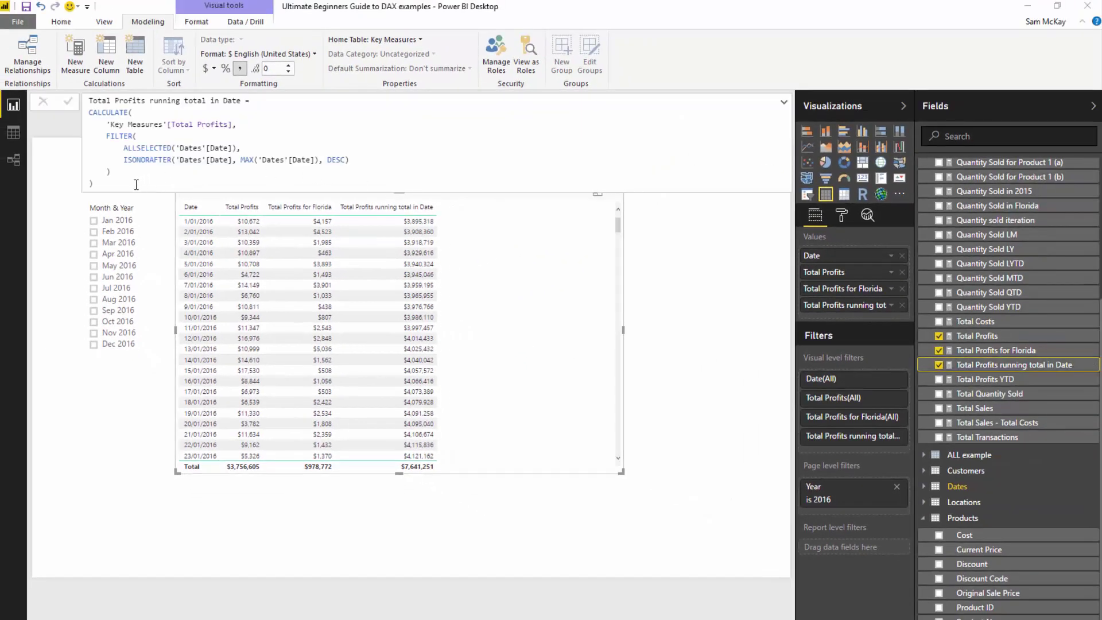
{"action": "left_click_drag", "start_coordinate": [136, 185], "coordinate": [89, 97]}
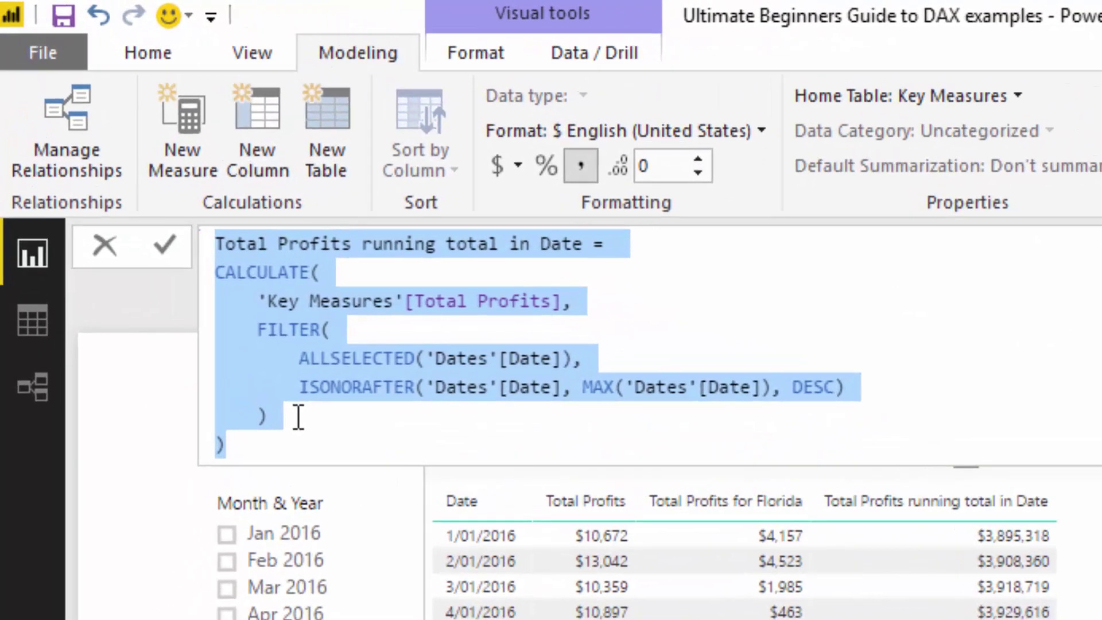
{"action": "left_click", "coordinate": [124, 171]}
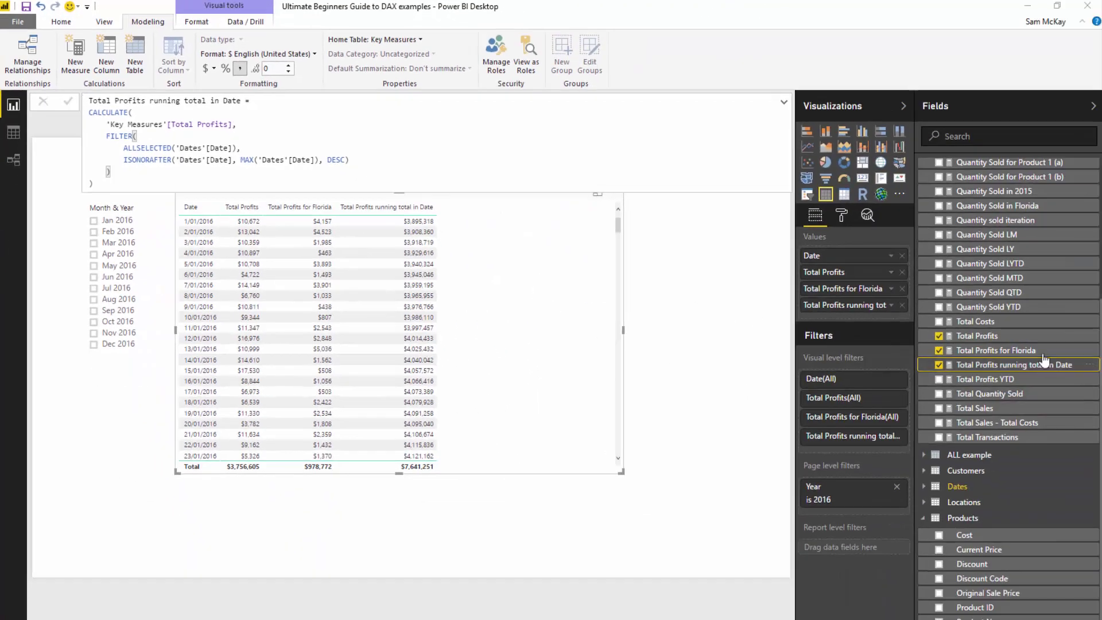
- Start another quick measure from Total Profits, look through the available calculations and choose Month-to-date total
{"action": "left_click", "coordinate": [712, 283]}
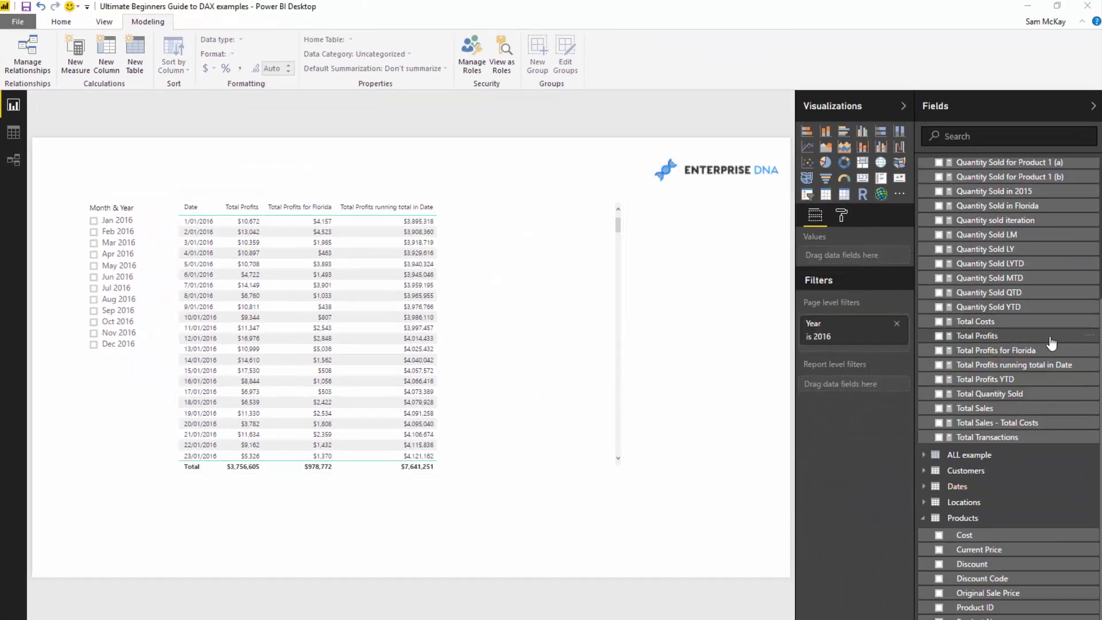
{"action": "right_click", "coordinate": [1091, 338]}
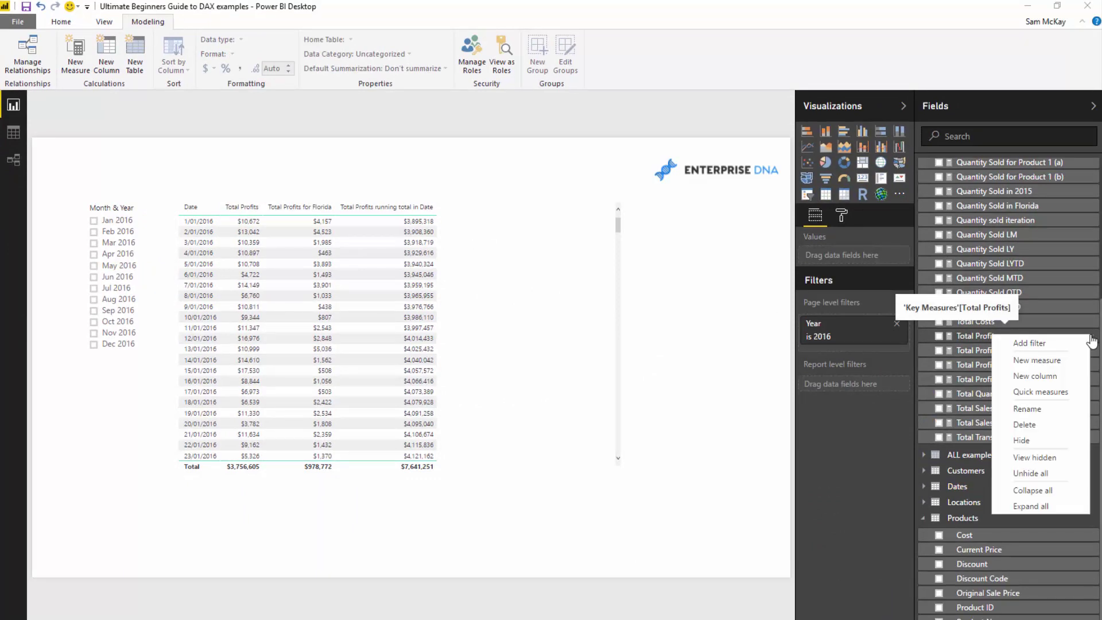
{"action": "left_click", "coordinate": [1035, 393]}
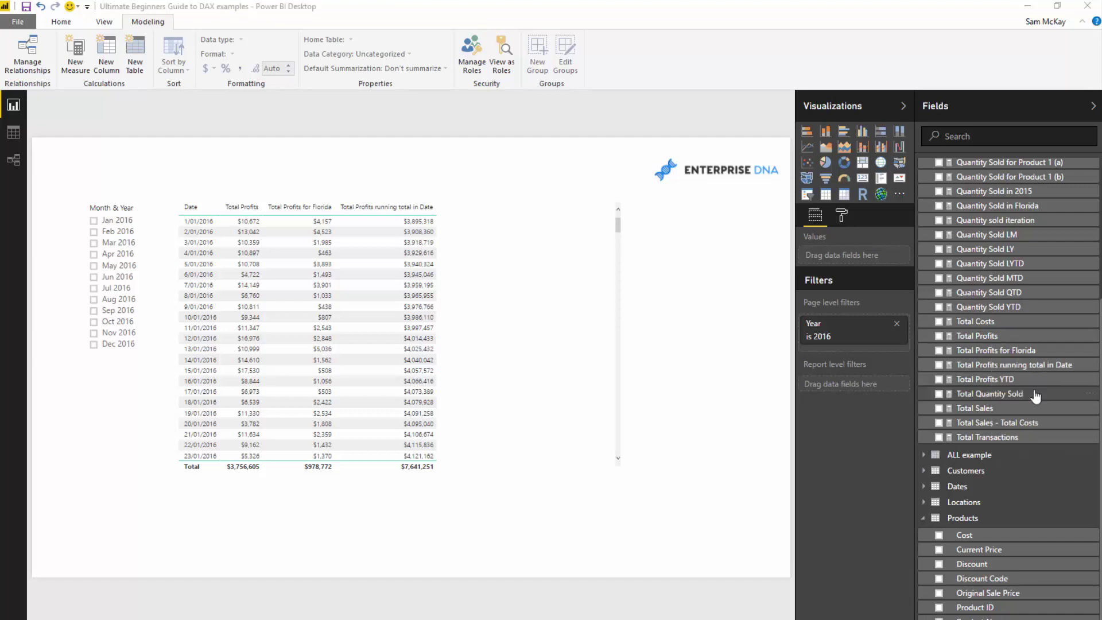
{"action": "left_click_drag", "start_coordinate": [520, 99], "coordinate": [484, 85]}
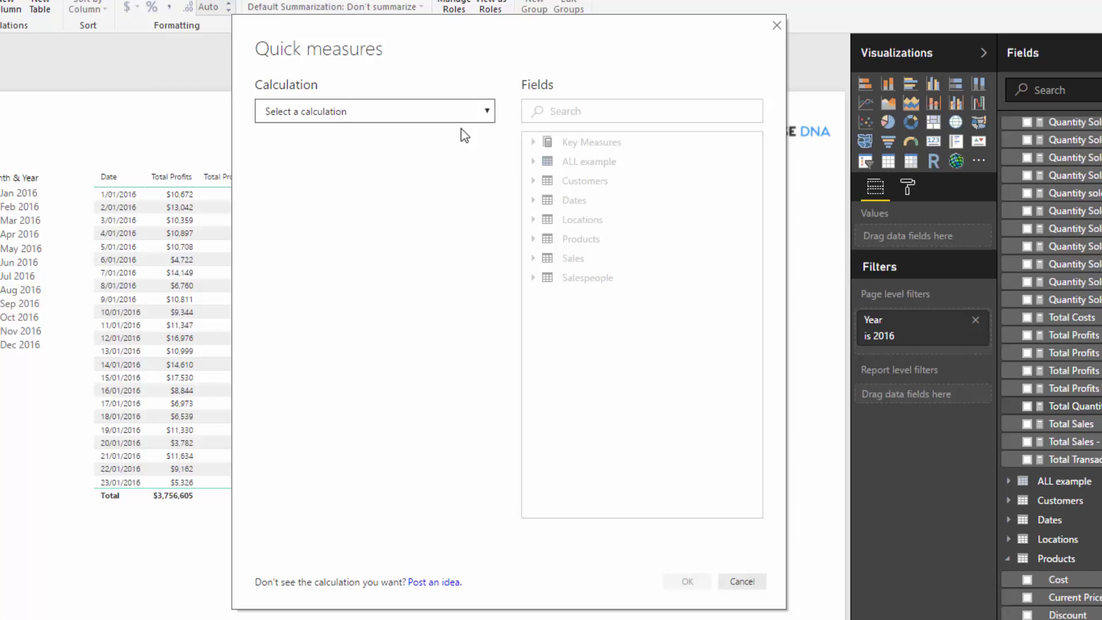
{"action": "left_click", "coordinate": [466, 115]}
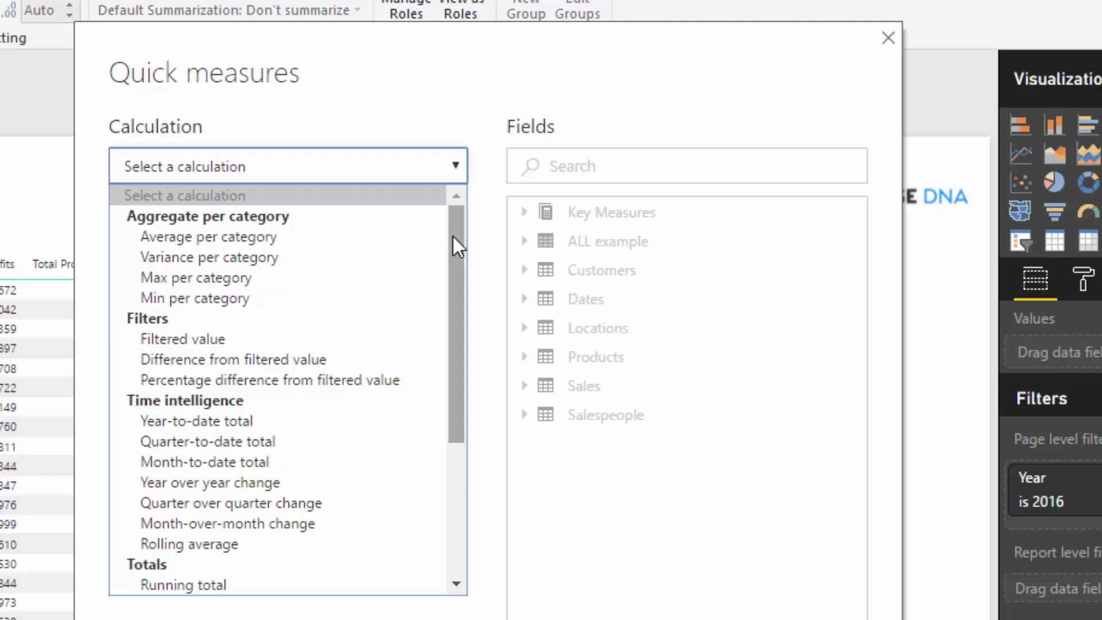
{"action": "left_click_drag", "start_coordinate": [452, 237], "coordinate": [468, 386]}
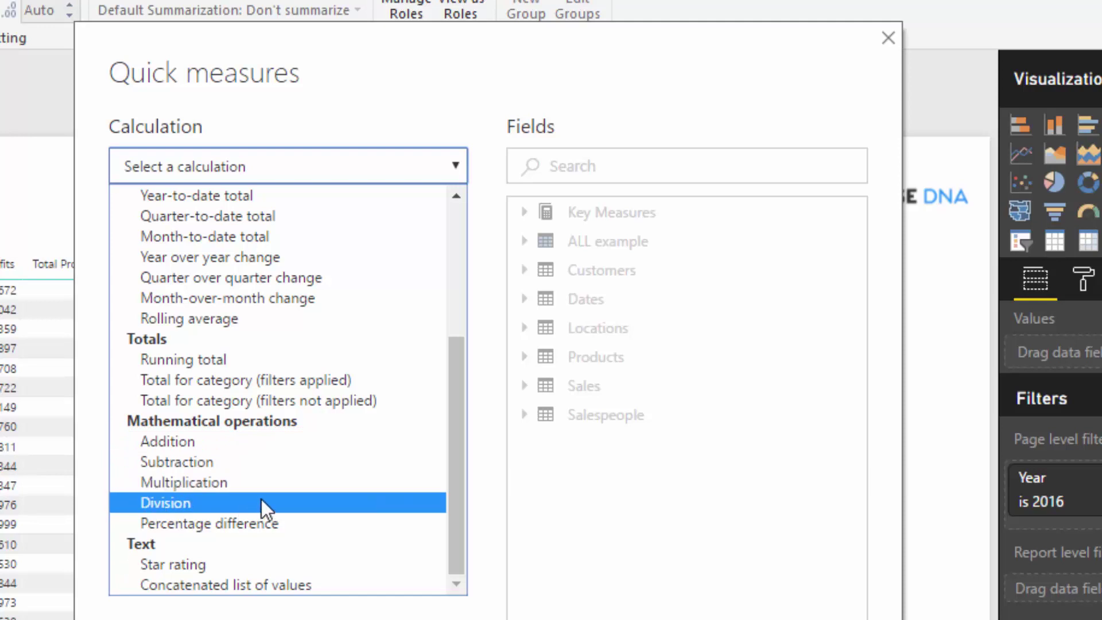
{"action": "scroll", "coordinate": [254, 503], "scroll_direction": "up", "scroll_amount": 3}
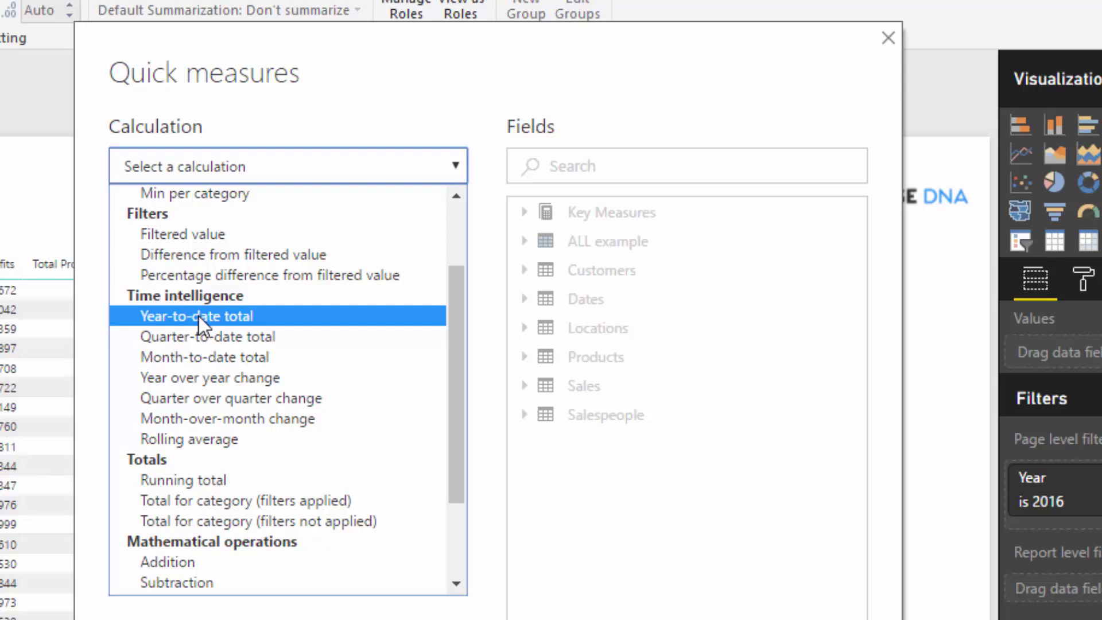
{"action": "left_click", "coordinate": [209, 333]}
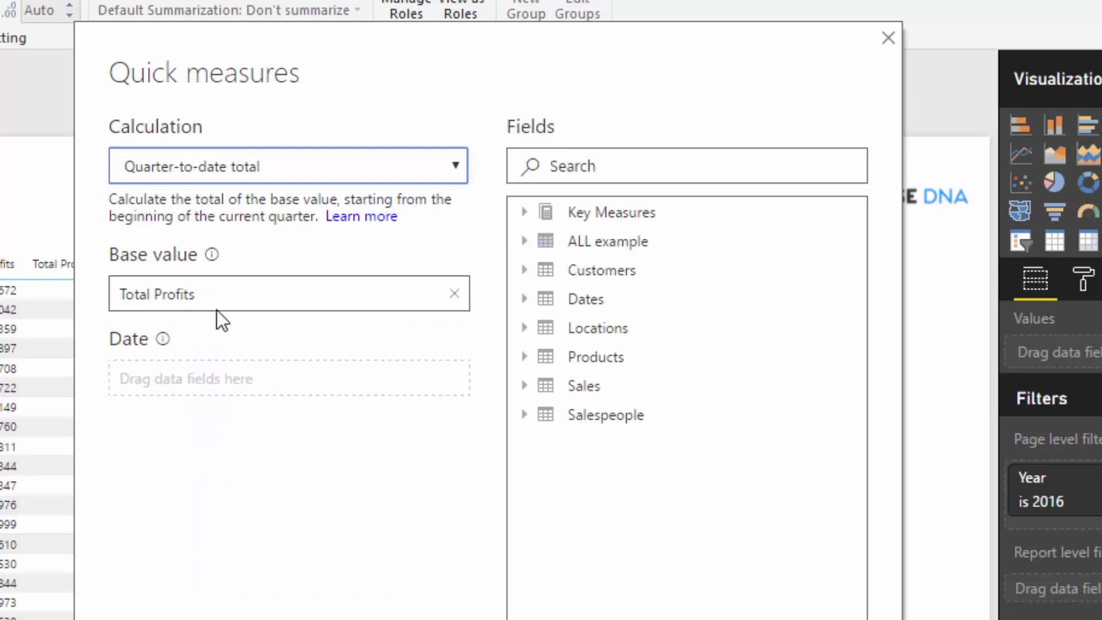
{"action": "left_click", "coordinate": [325, 169]}
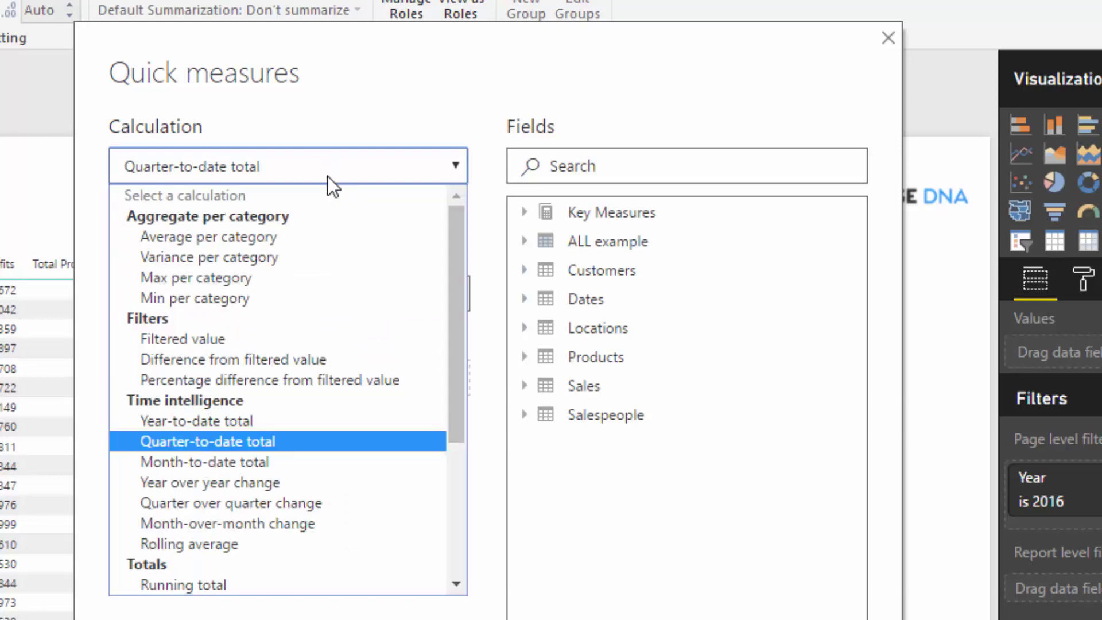
{"action": "left_click", "coordinate": [215, 463]}
- Set Date from the Dates table as the month-to-date total's date field and create the measure
{"action": "left_click", "coordinate": [522, 299]}
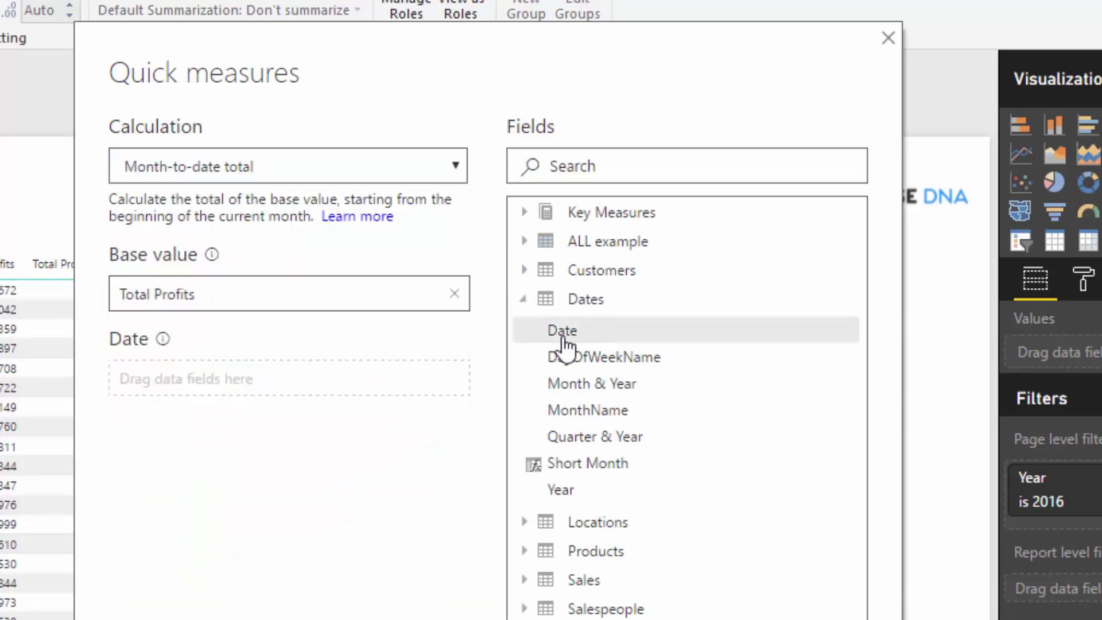
{"action": "left_click_drag", "start_coordinate": [565, 332], "coordinate": [276, 385]}
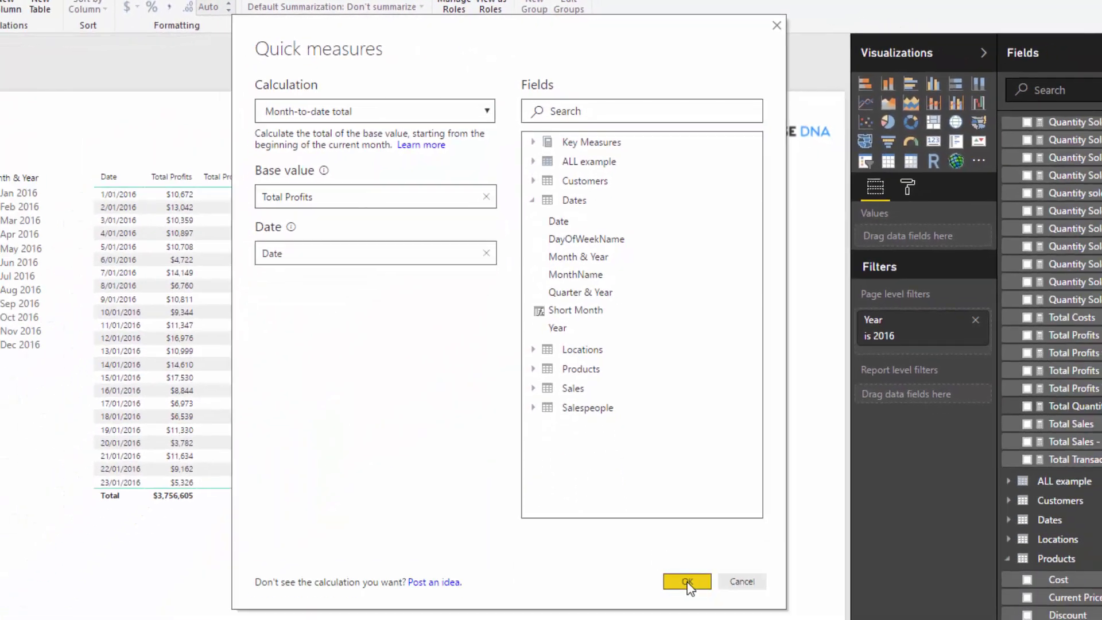
{"action": "left_click", "coordinate": [688, 583]}
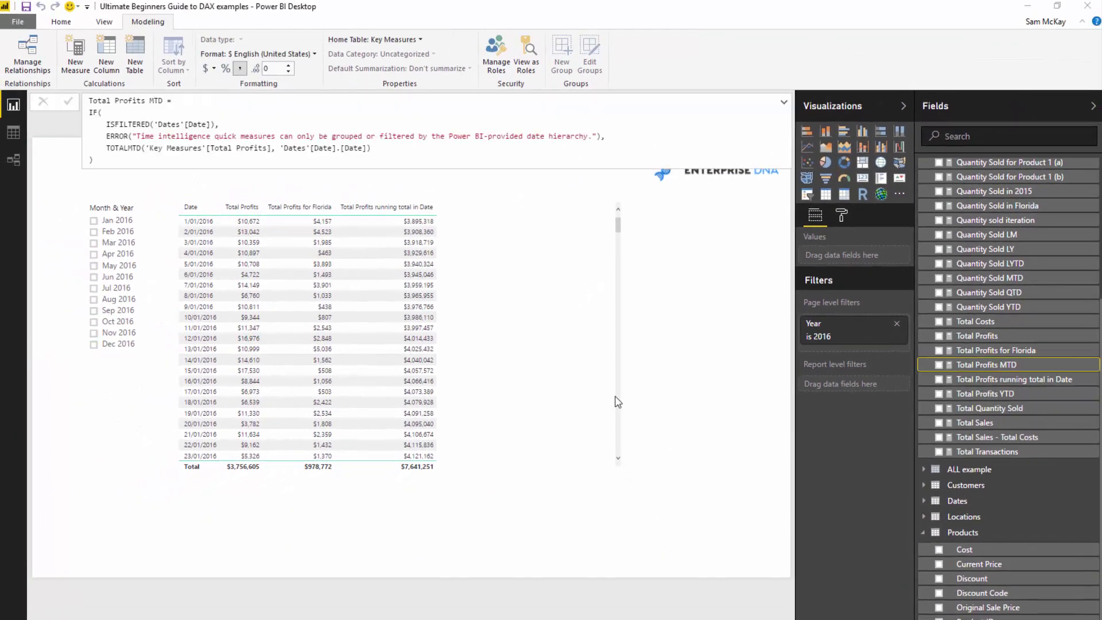
- Add the Total Profits MTD measure to the existing profits table and make the visual narrower
{"action": "left_click_drag", "start_coordinate": [986, 364], "coordinate": [489, 312]}
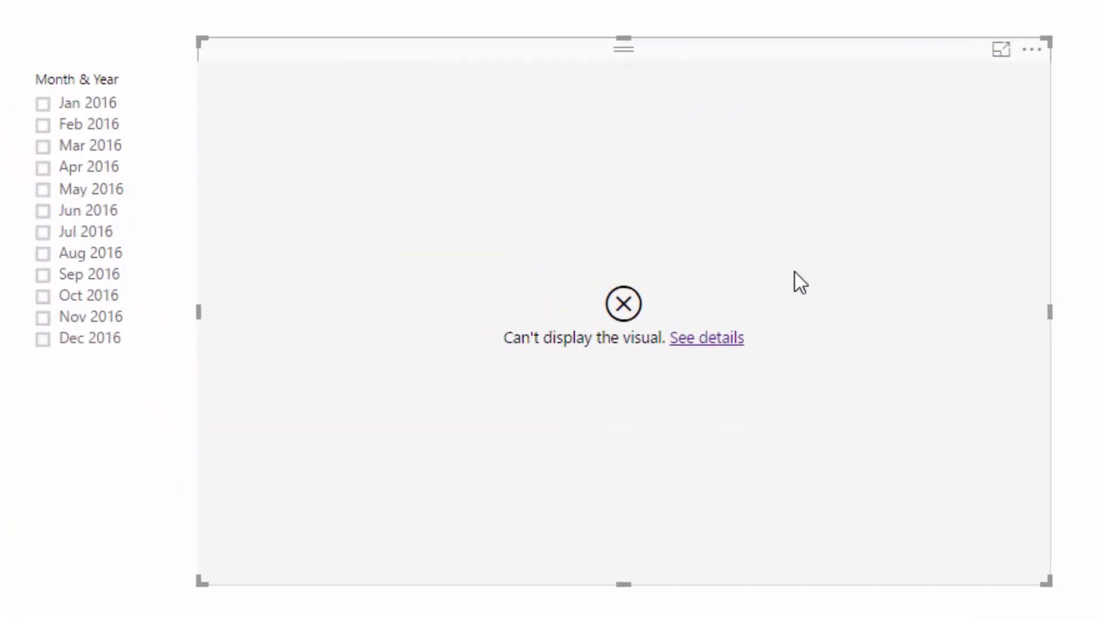
{"action": "left_click_drag", "start_coordinate": [1050, 307], "coordinate": [699, 313]}
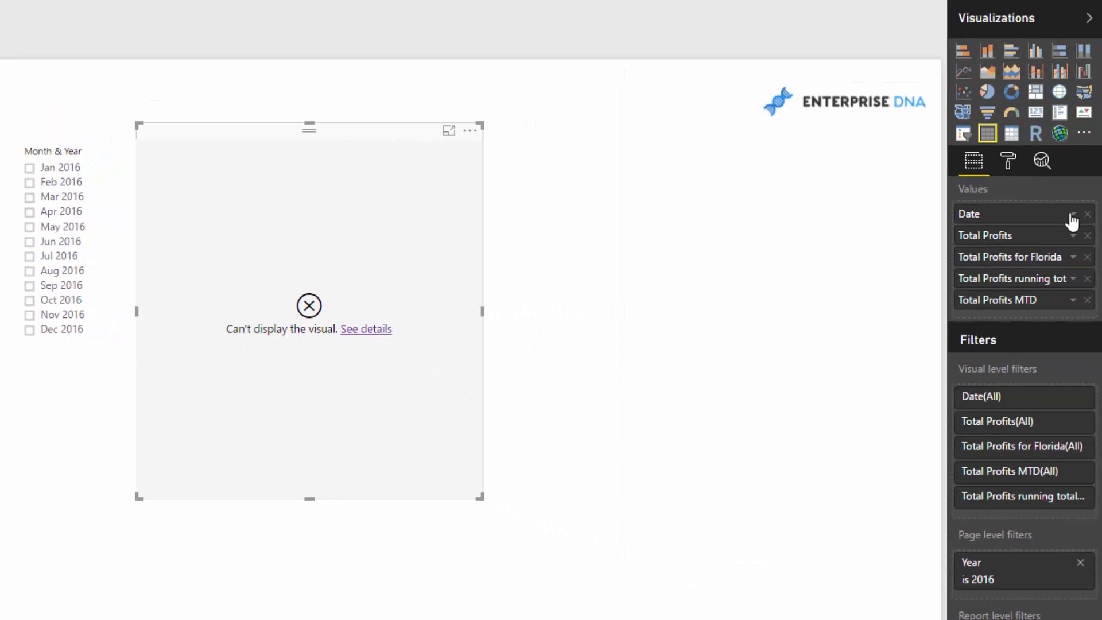
{"action": "left_click", "coordinate": [1072, 216]}
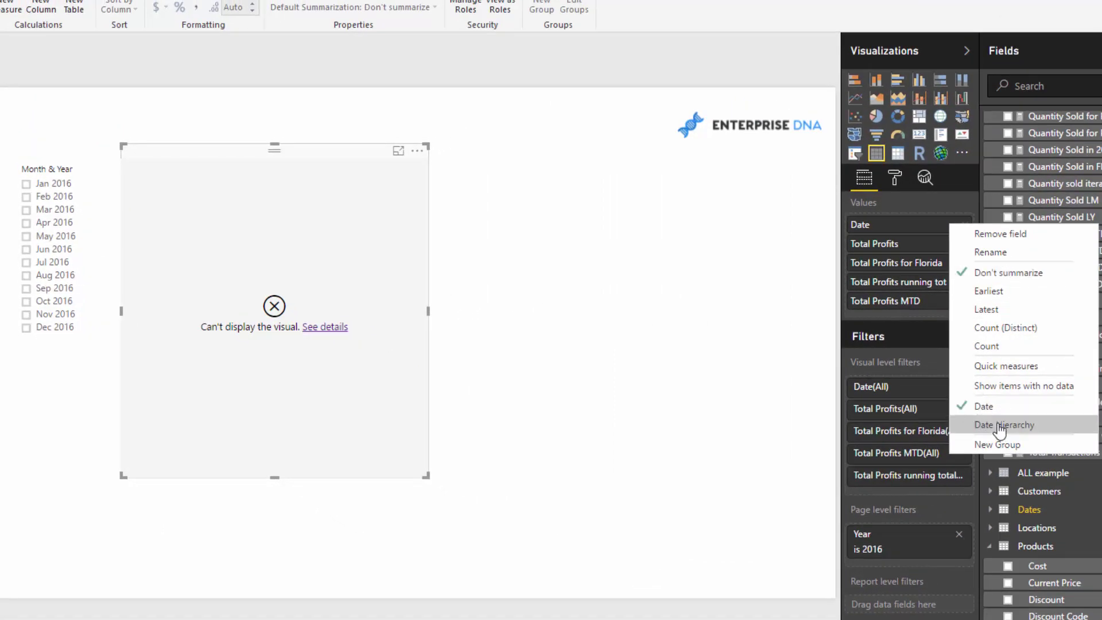
{"action": "left_click", "coordinate": [485, 176]}
- Create a second table from the Dates table's Date hierarchy and Total Profits MTD, enlarging and repositioning it beside the first visual
{"action": "left_click", "coordinate": [485, 176]}
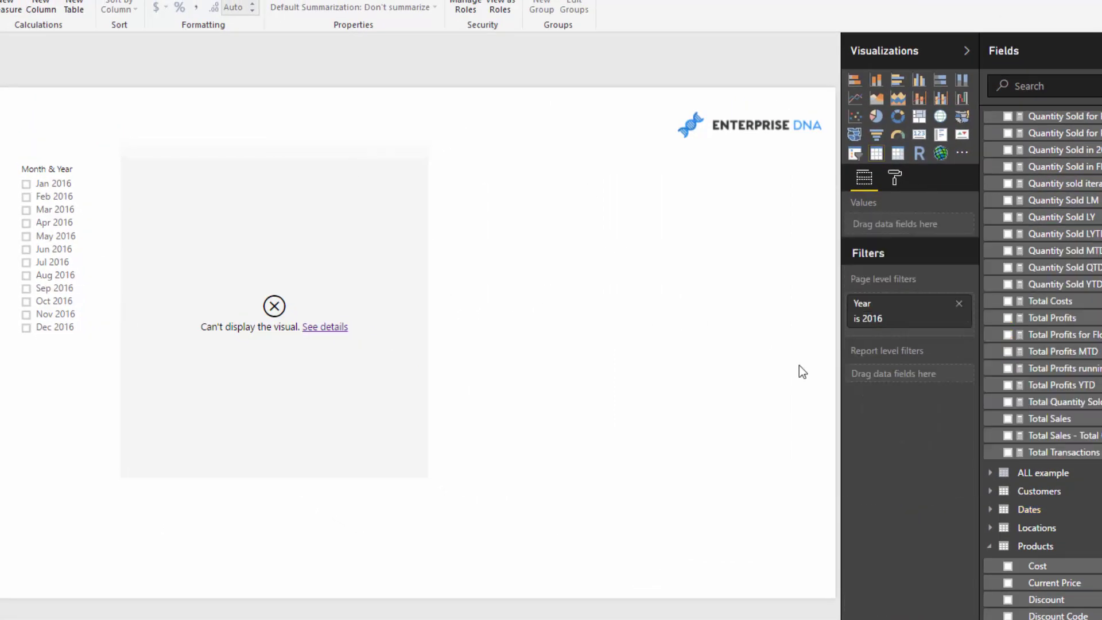
{"action": "left_click", "coordinate": [991, 509]}
{"action": "left_click_drag", "start_coordinate": [1027, 529], "coordinate": [600, 229]}
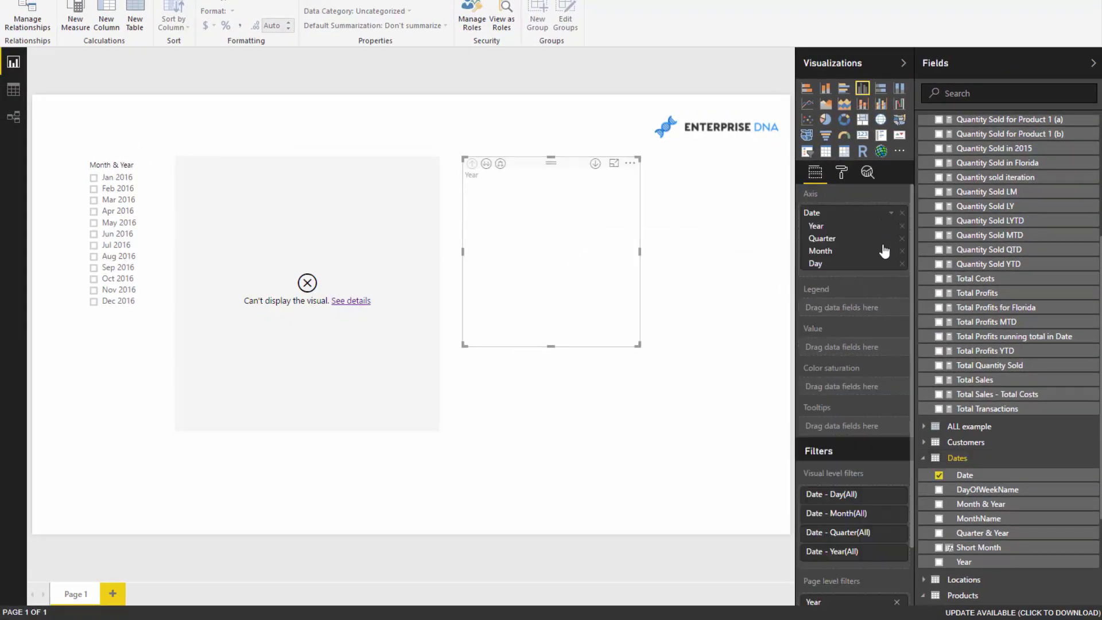
{"action": "left_click_drag", "start_coordinate": [918, 323], "coordinate": [852, 347]}
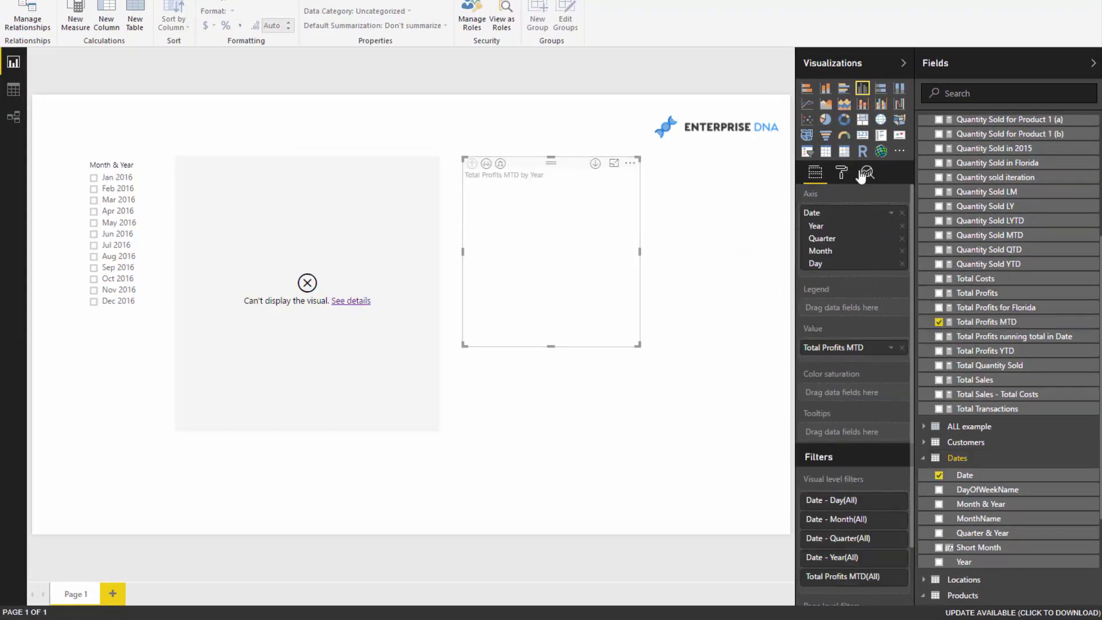
{"action": "left_click", "coordinate": [826, 151]}
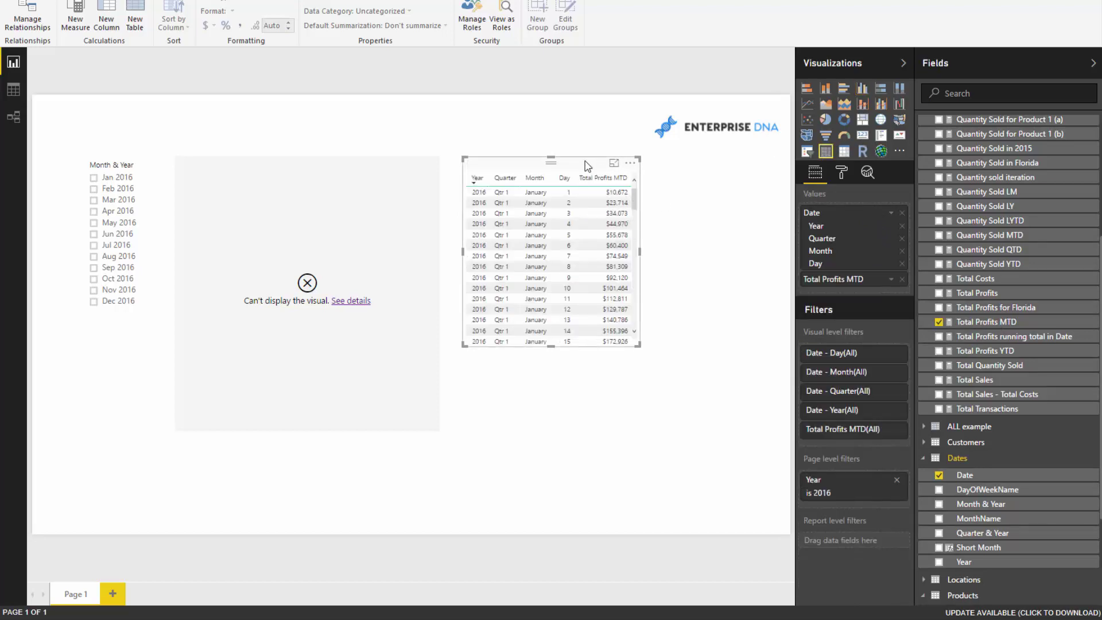
{"action": "left_click_drag", "start_coordinate": [640, 345], "coordinate": [731, 411]}
{"action": "left_click_drag", "start_coordinate": [551, 178], "coordinate": [571, 178]}
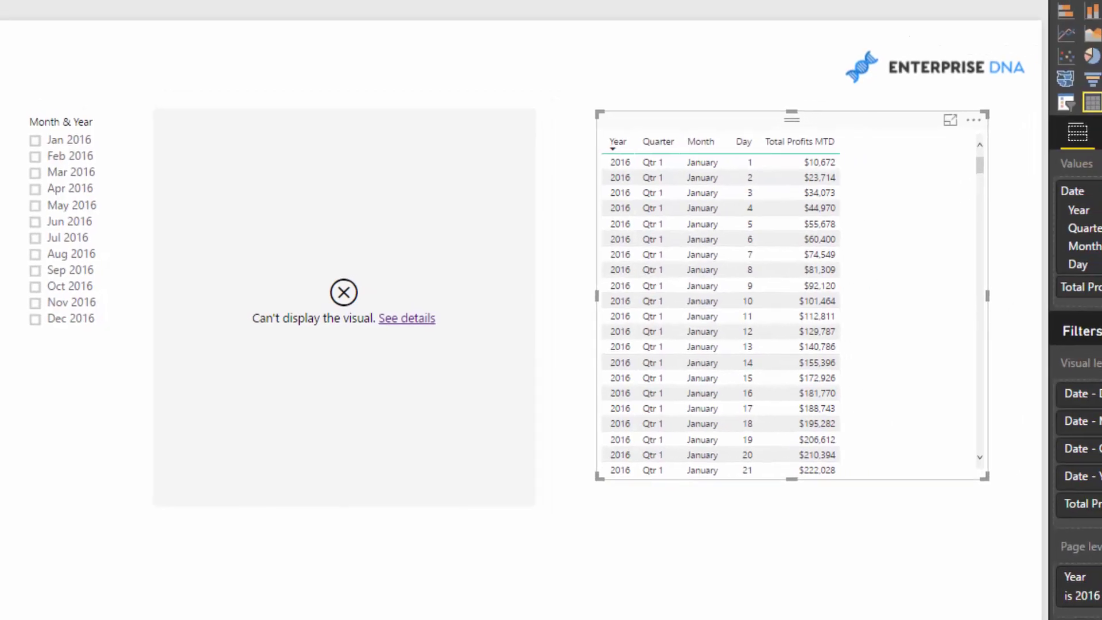
- Remove the Day, Month, Quarter and Year levels from the new table and add the Date field back above Total Profits MTD
{"action": "left_click", "coordinate": [1084, 278]}
{"action": "left_click", "coordinate": [1084, 261]}
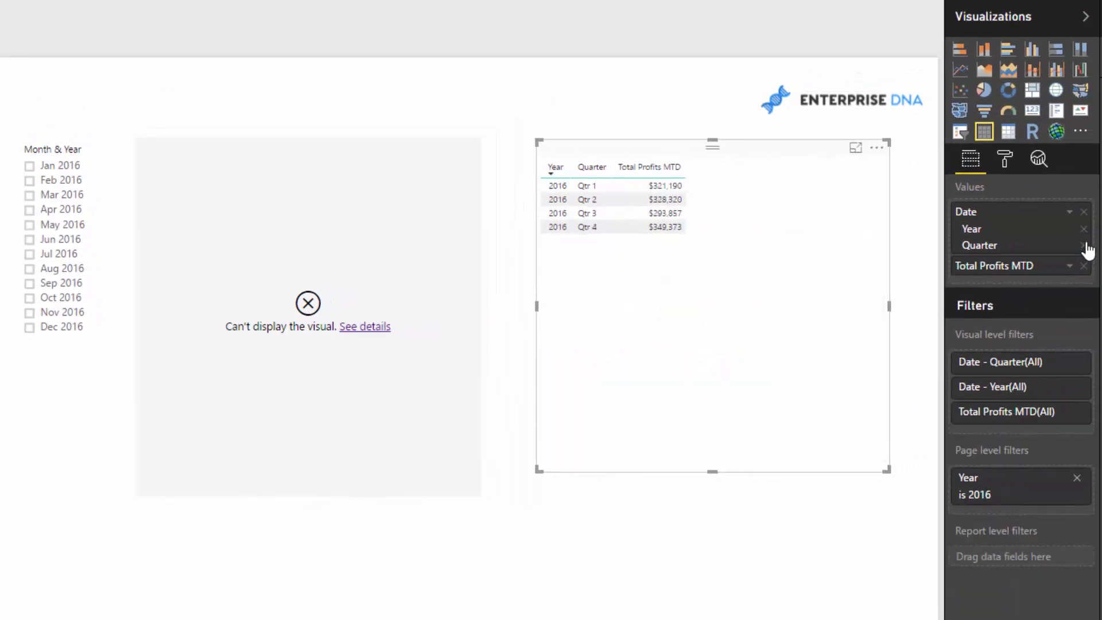
{"action": "left_click", "coordinate": [1084, 245]}
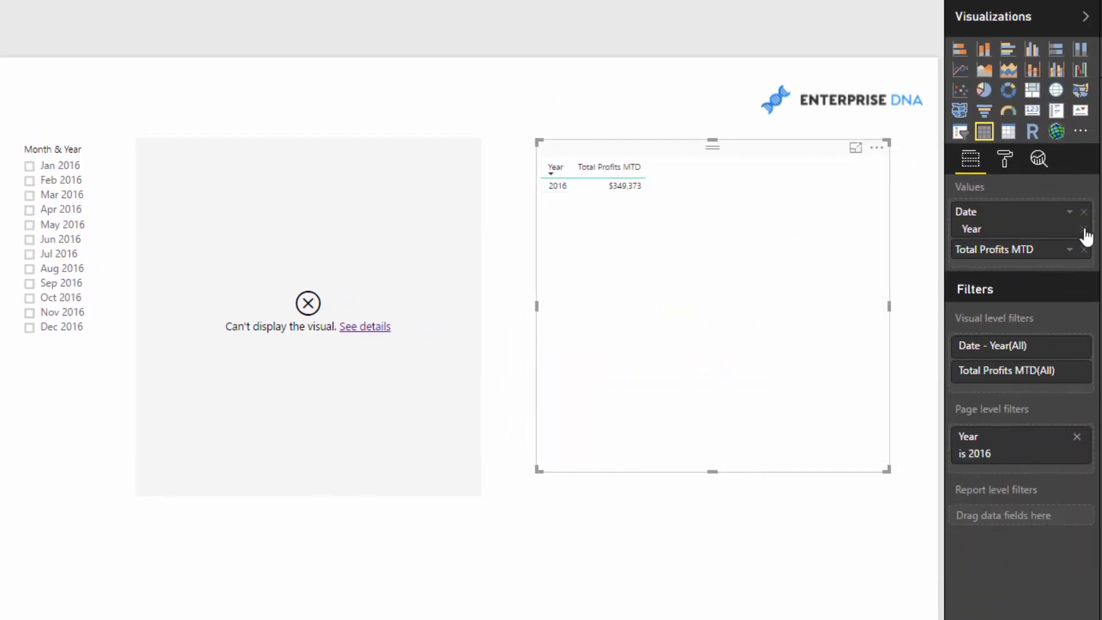
{"action": "left_click", "coordinate": [1083, 229]}
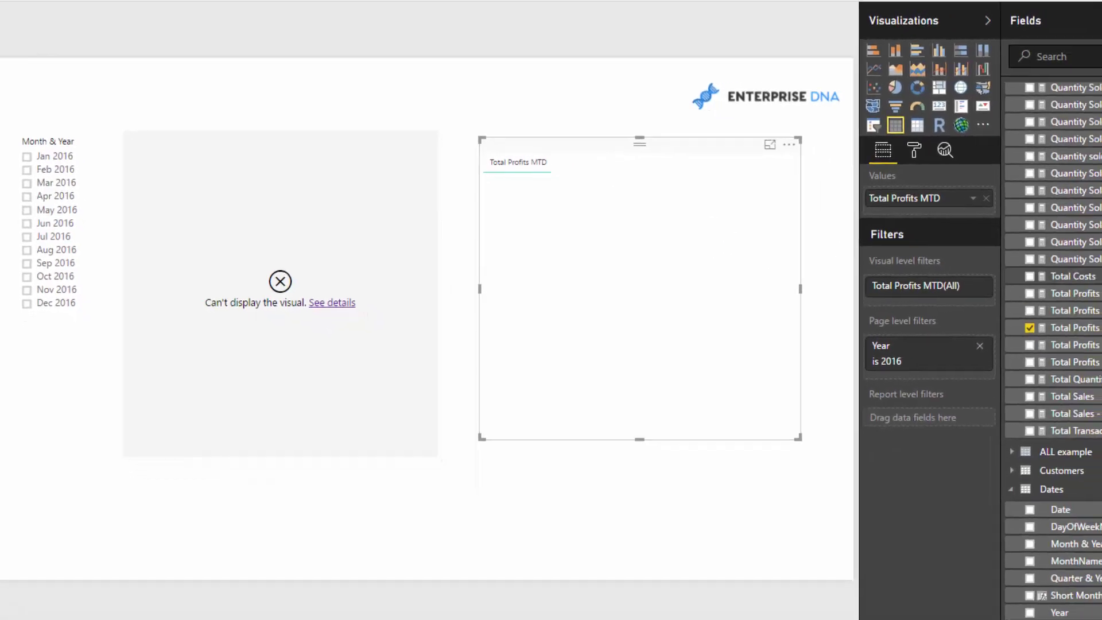
{"action": "left_click_drag", "start_coordinate": [954, 465], "coordinate": [829, 184]}
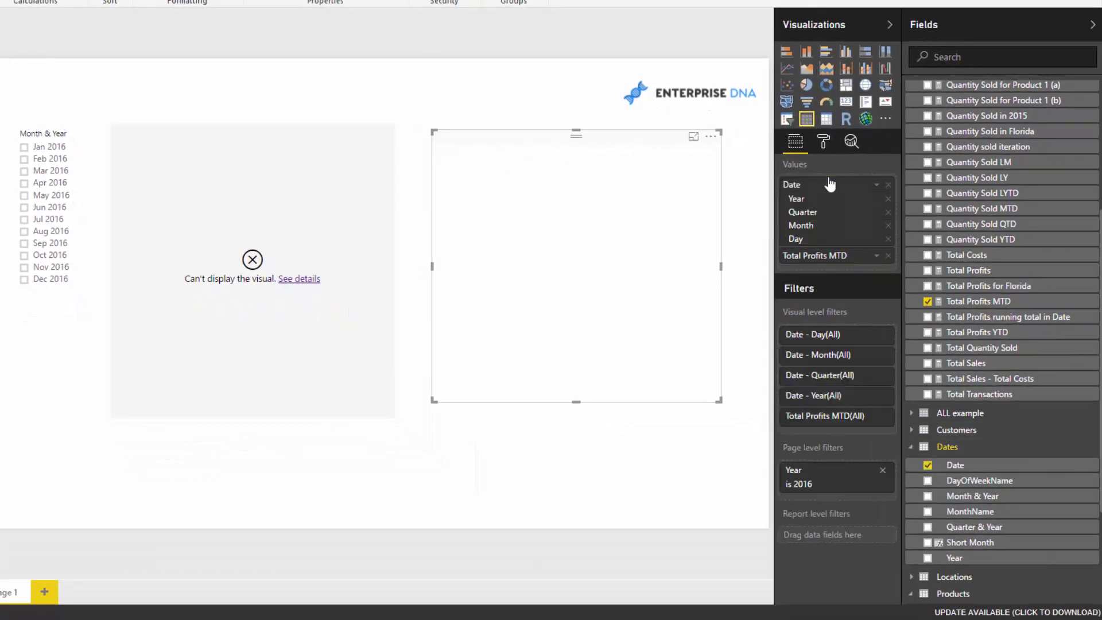
- Try the new table's Date field as plain Date and return it to Date Hierarchy
{"action": "left_click", "coordinate": [887, 185]}
{"action": "left_click", "coordinate": [925, 248]}
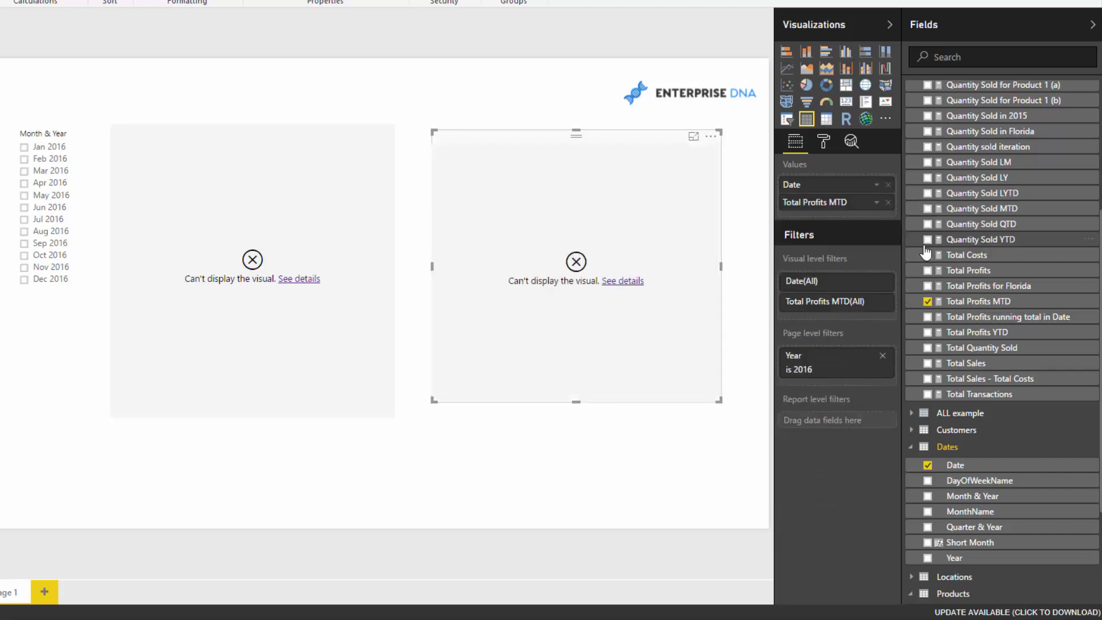
{"action": "left_click", "coordinate": [881, 185]}
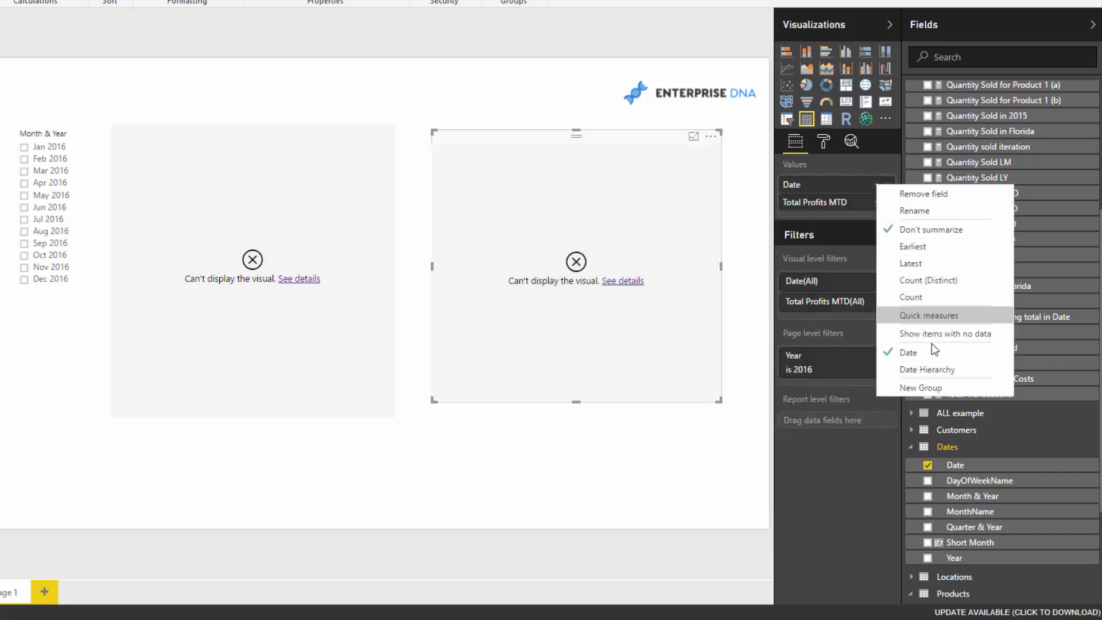
{"action": "left_click", "coordinate": [928, 369]}
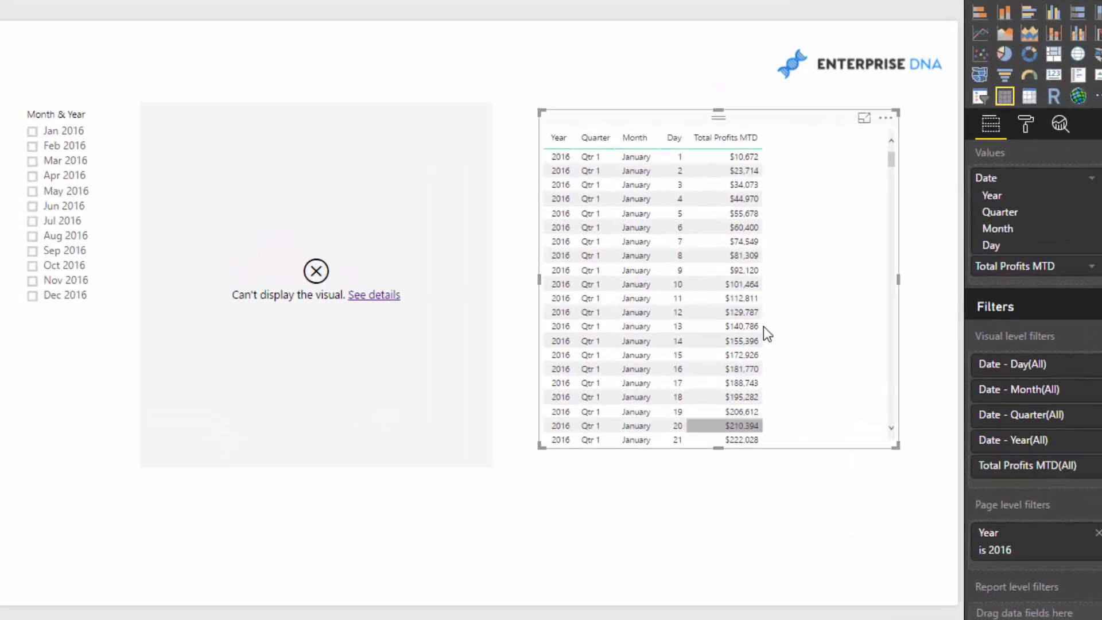
- Look through the new table's month-to-date rows and examine the date hierarchy wording in the Total Profits MTD formula
{"action": "scroll", "coordinate": [631, 290], "scroll_direction": "down", "scroll_amount": 15}
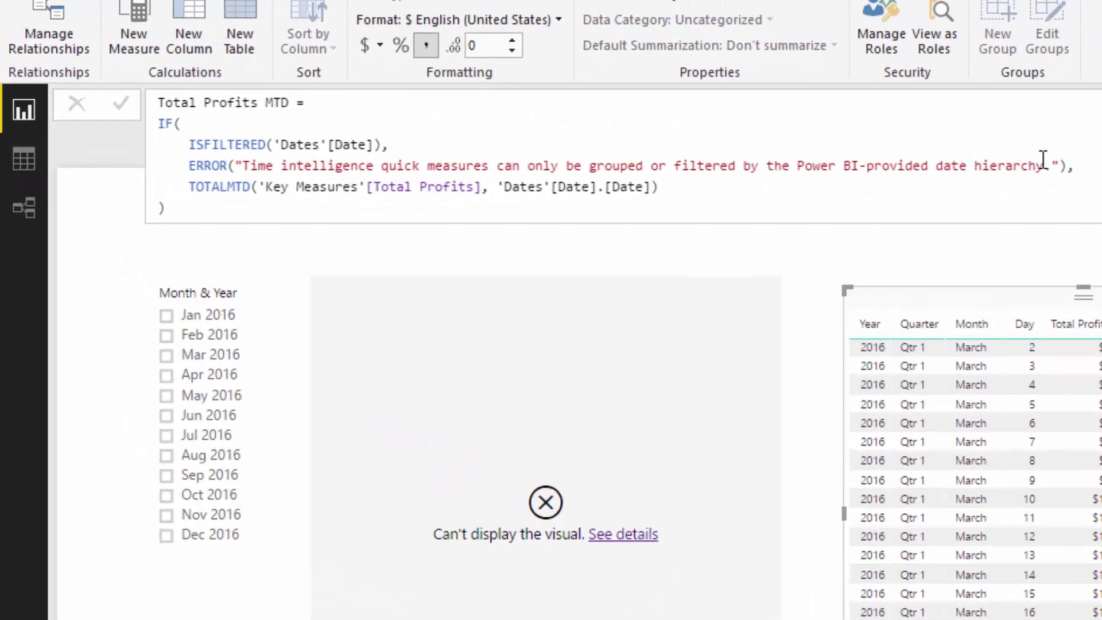
{"action": "left_click_drag", "start_coordinate": [1043, 161], "coordinate": [799, 158]}
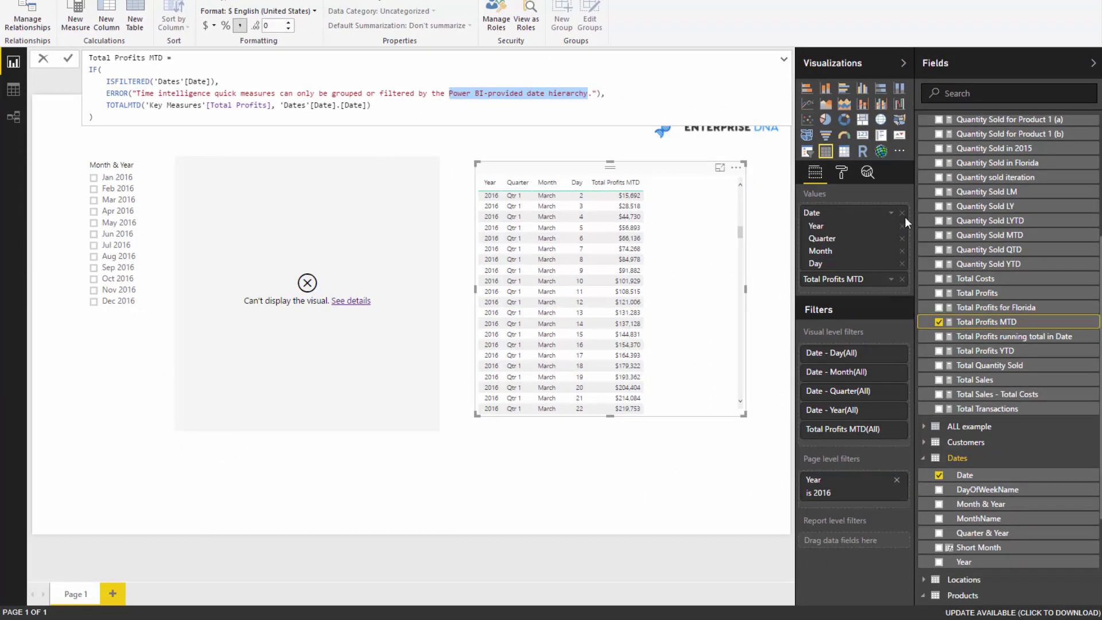
- Delete the date-hierarchy table and remove Total Profits MTD and Total Profits running total in Date from the remaining table
{"action": "left_click", "coordinate": [358, 178]}
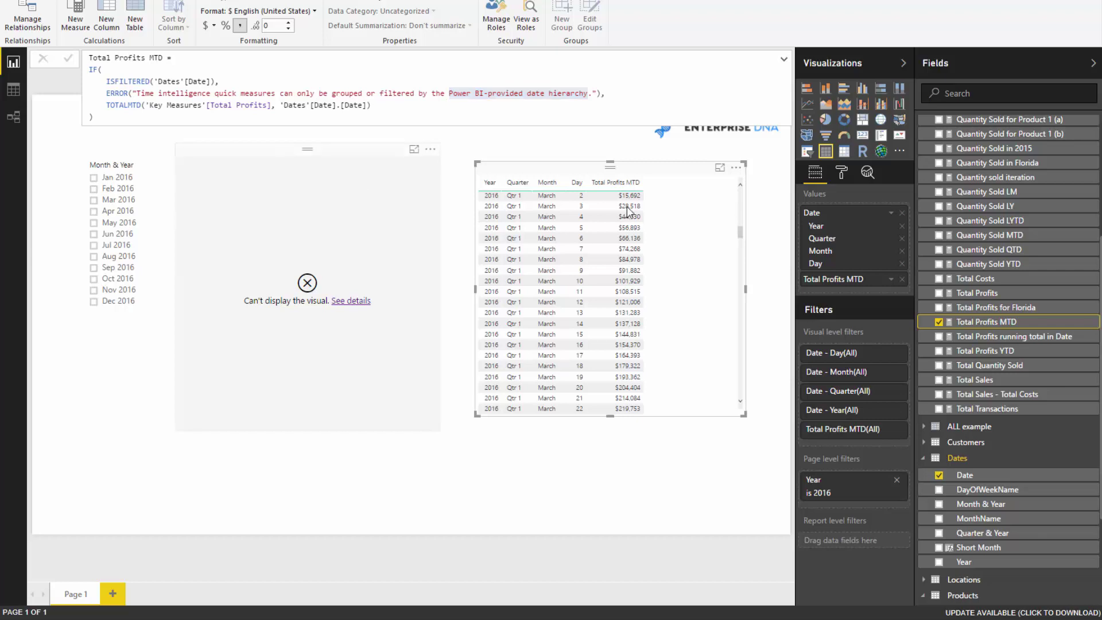
{"action": "key", "text": "Delete"}
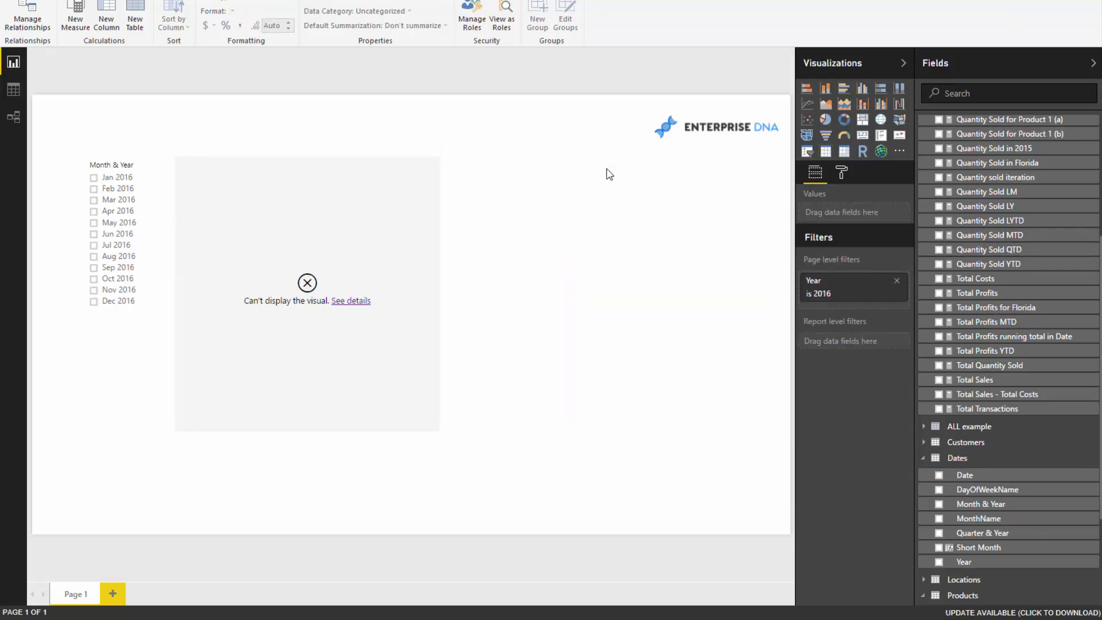
{"action": "left_click", "coordinate": [423, 209]}
{"action": "left_click", "coordinate": [902, 278]}
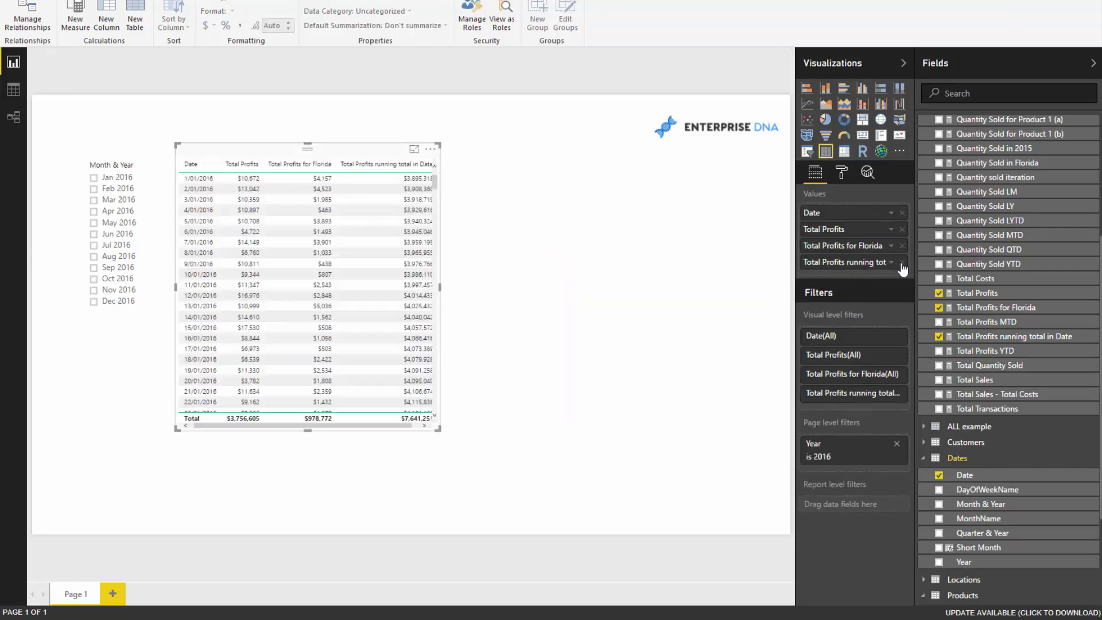
{"action": "left_click", "coordinate": [901, 261]}
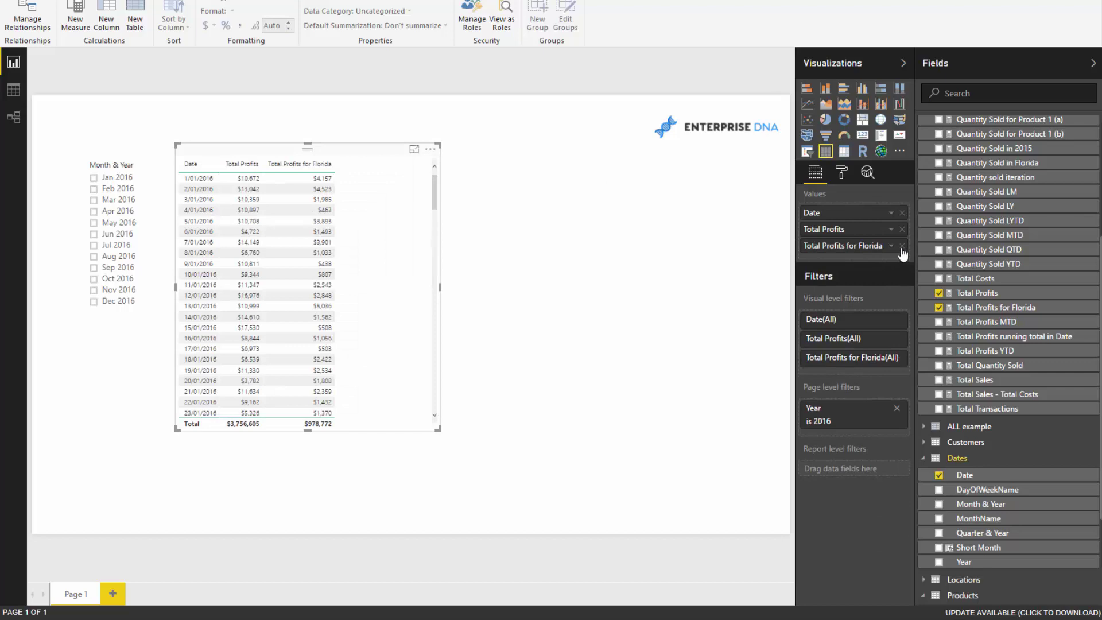
- Shift the Total Profits and Total Profits for Florida table slightly further away from the Month & Year slicer
{"action": "left_click_drag", "start_coordinate": [377, 156], "coordinate": [413, 157]}
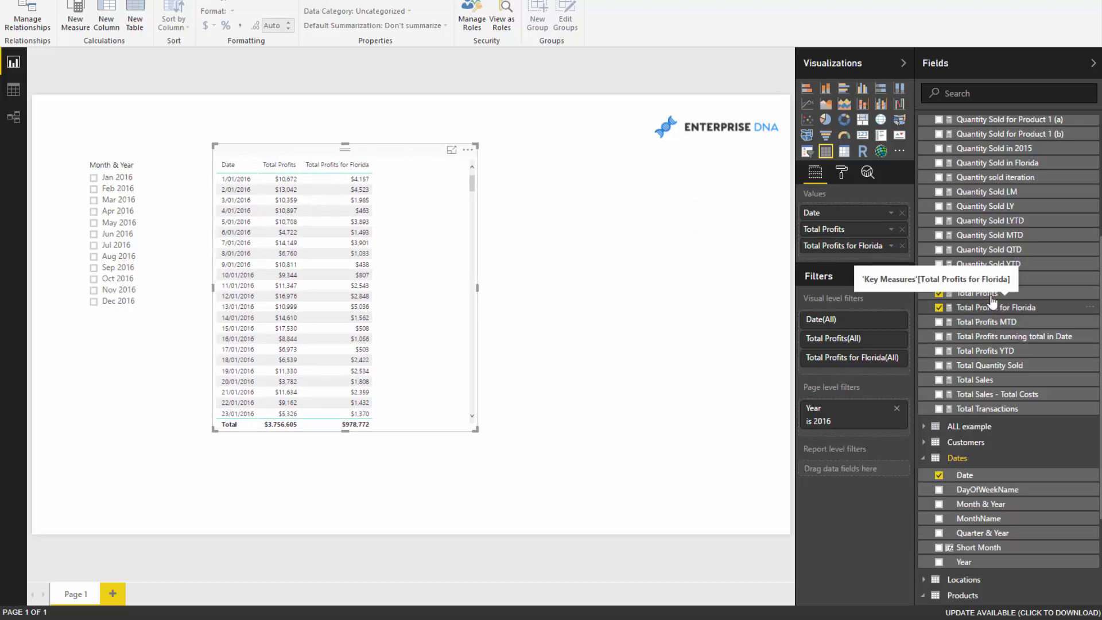
{"action": "mouse_move", "coordinate": [986, 191]}
{"action": "left_mouse_down"}
{"action": "mouse_move", "coordinate": [849, 260]}
{"action": "mouse_move", "coordinate": [1010, 171]}
{"action": "mouse_move", "coordinate": [988, 195]}
{"action": "left_mouse_up"}
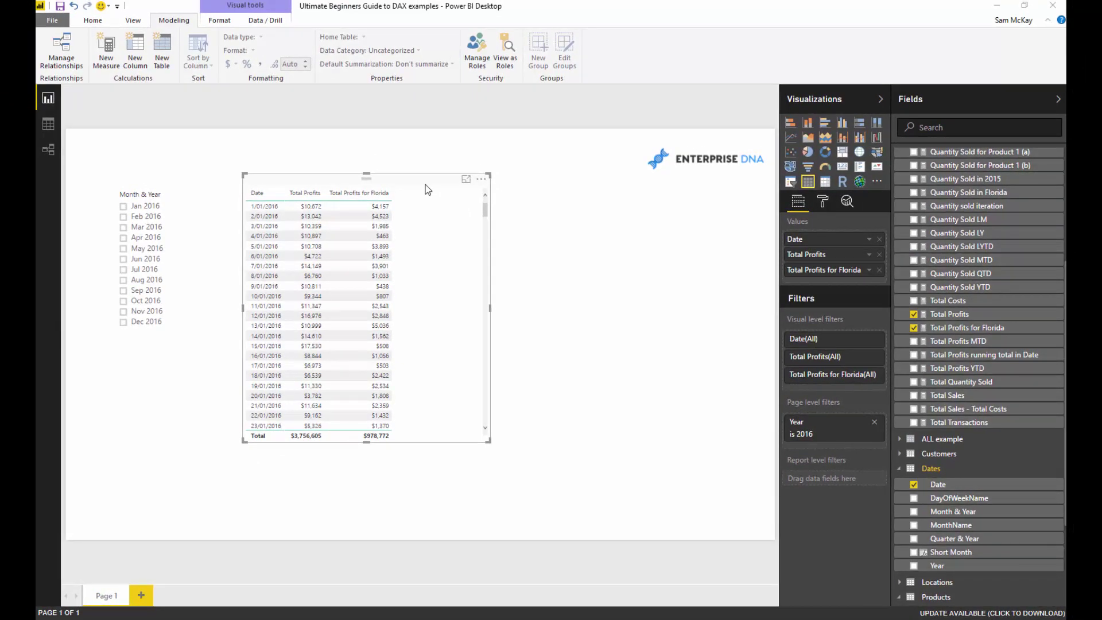
{"action": "left_click_drag", "start_coordinate": [426, 184], "coordinate": [429, 185]}
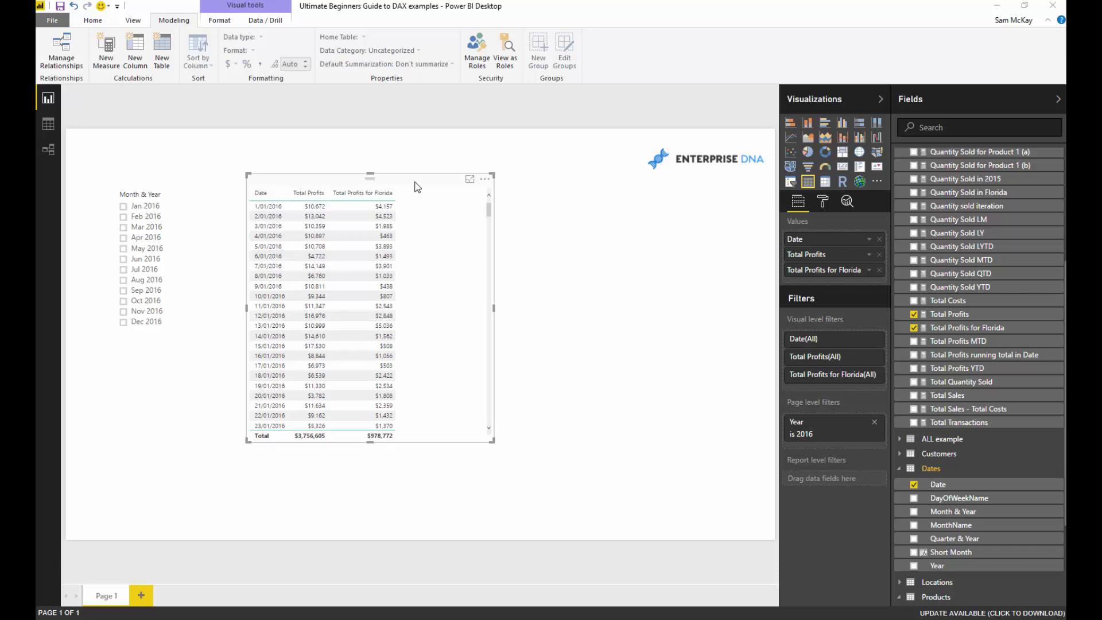
{"action": "left_click_drag", "start_coordinate": [423, 179], "coordinate": [430, 180]}
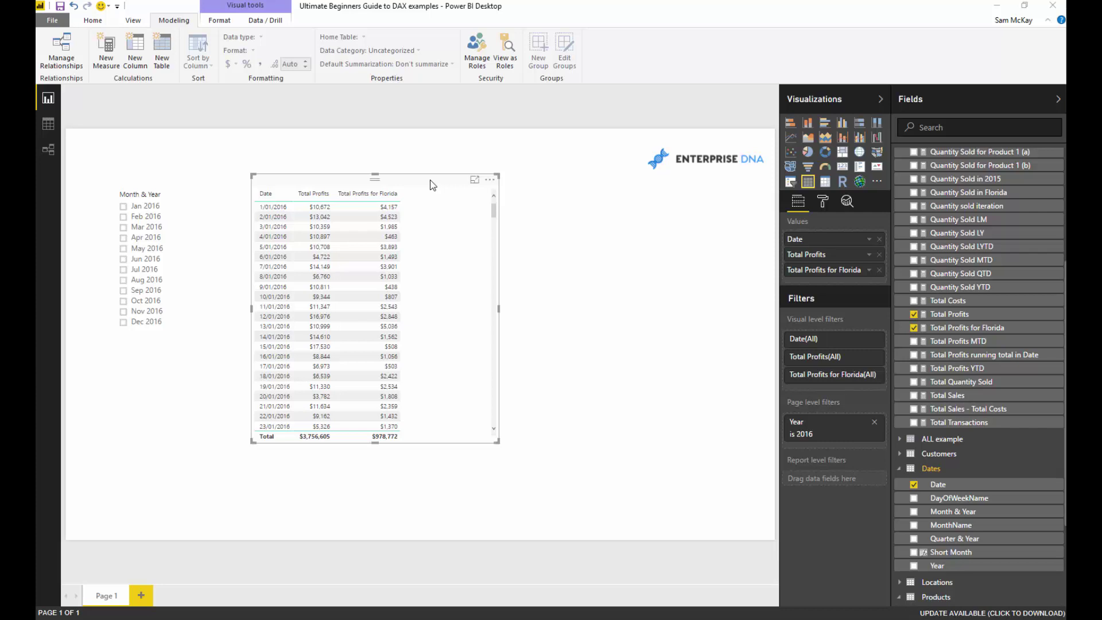